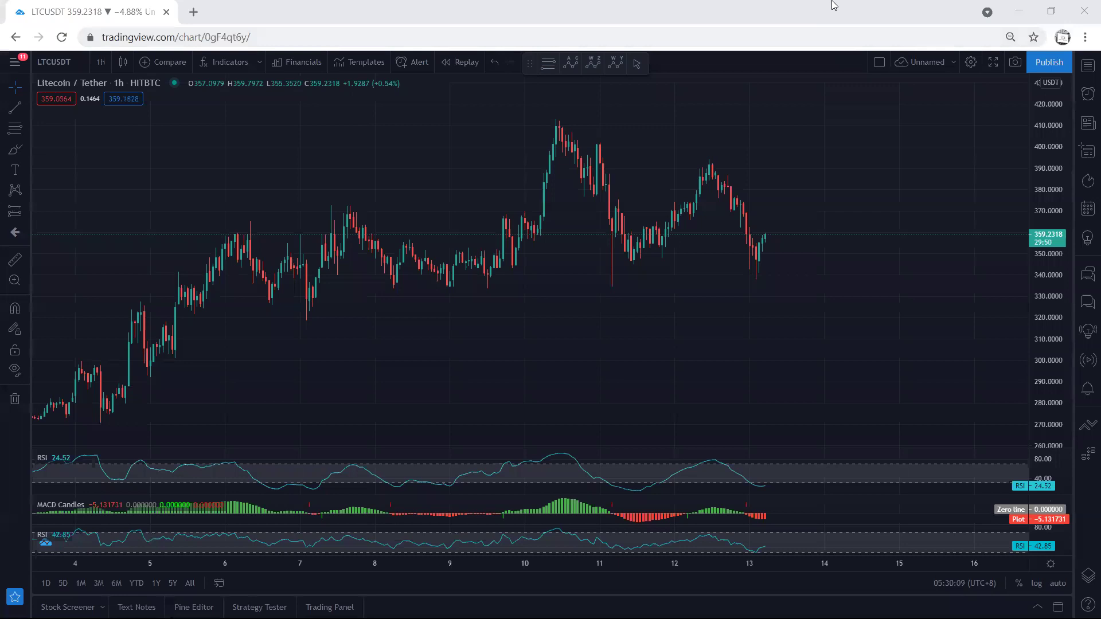
Step: Annotate the 12 May high on the hourly chart with a circle, an arrow and a line down the decline, and erase the marks
left_click_drag(376, 150, 351, 144)
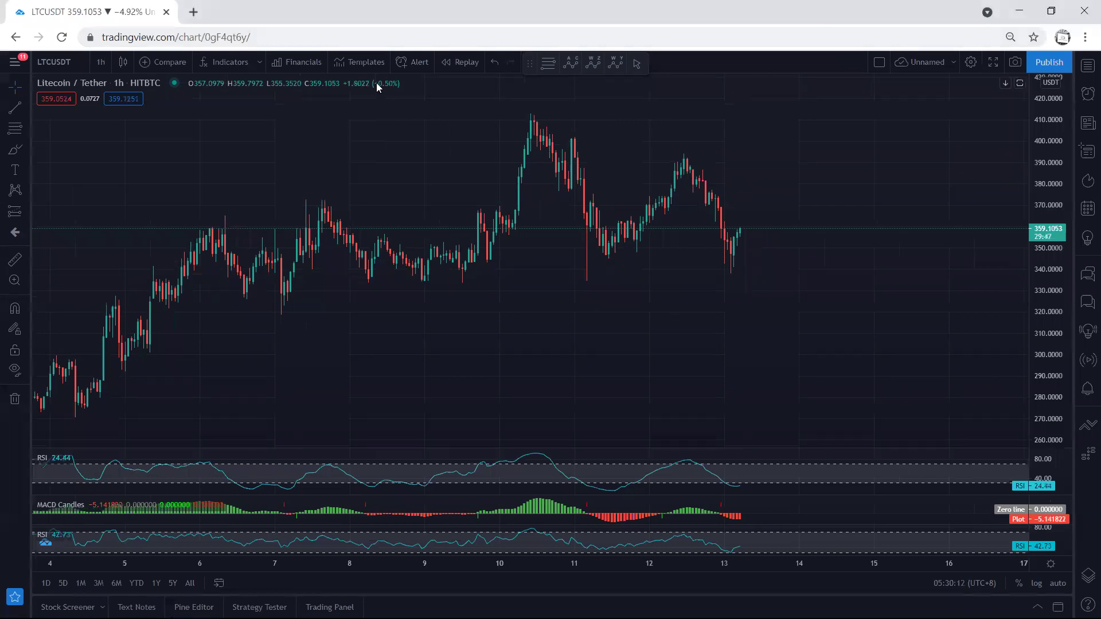
left_click_drag(676, 172, 685, 167)
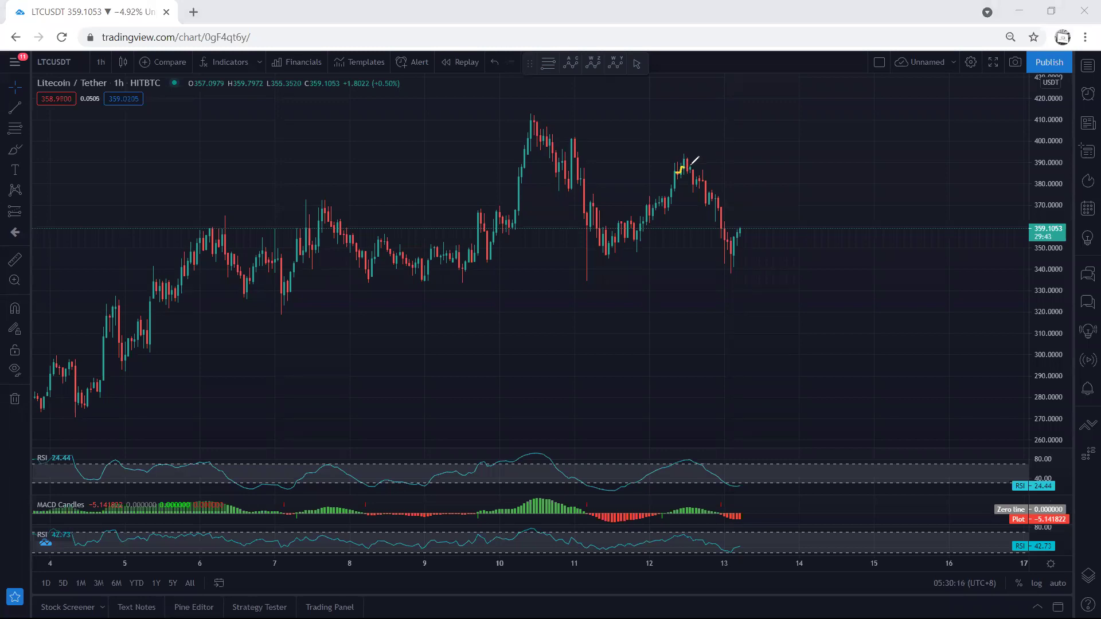
mouse_move(685, 159)
left_mouse_down()
mouse_move(714, 174)
mouse_move(721, 163)
mouse_move(714, 178)
mouse_move(691, 159)
mouse_move(676, 159)
mouse_move(681, 170)
left_mouse_up()
left_click(708, 75)
left_click_drag(686, 167, 725, 260)
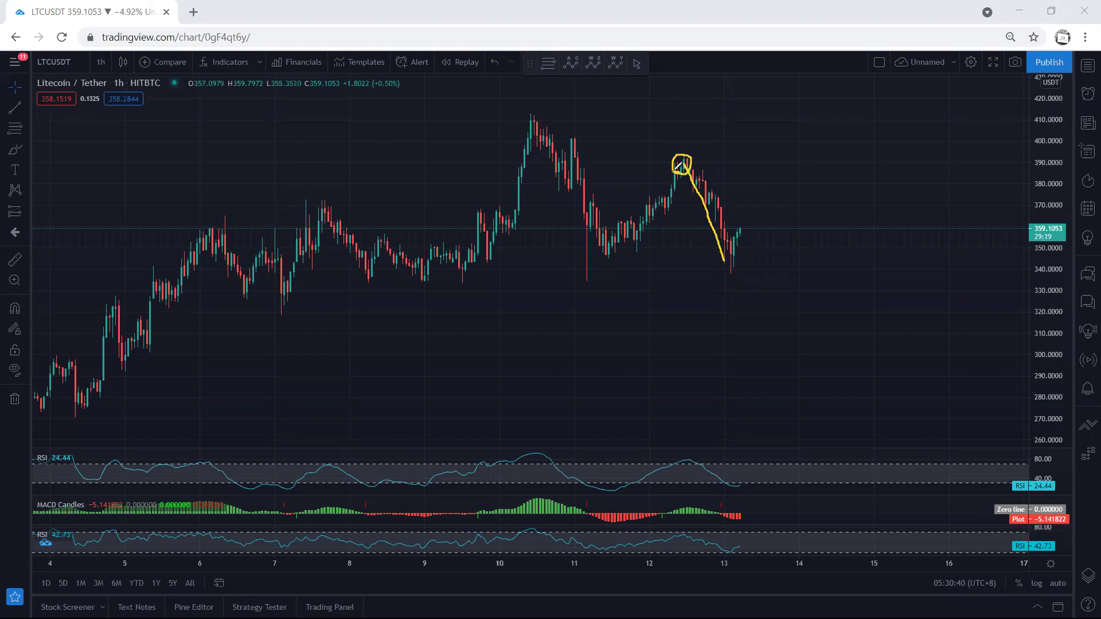
left_click_drag(715, 139, 694, 167)
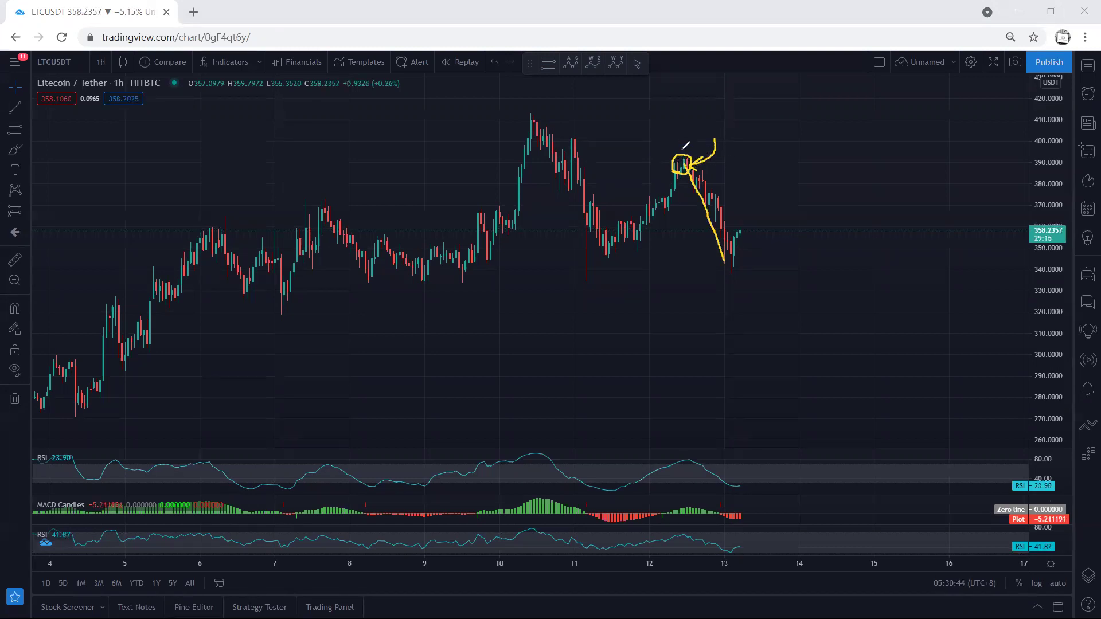
key("ctrl+shift+7")
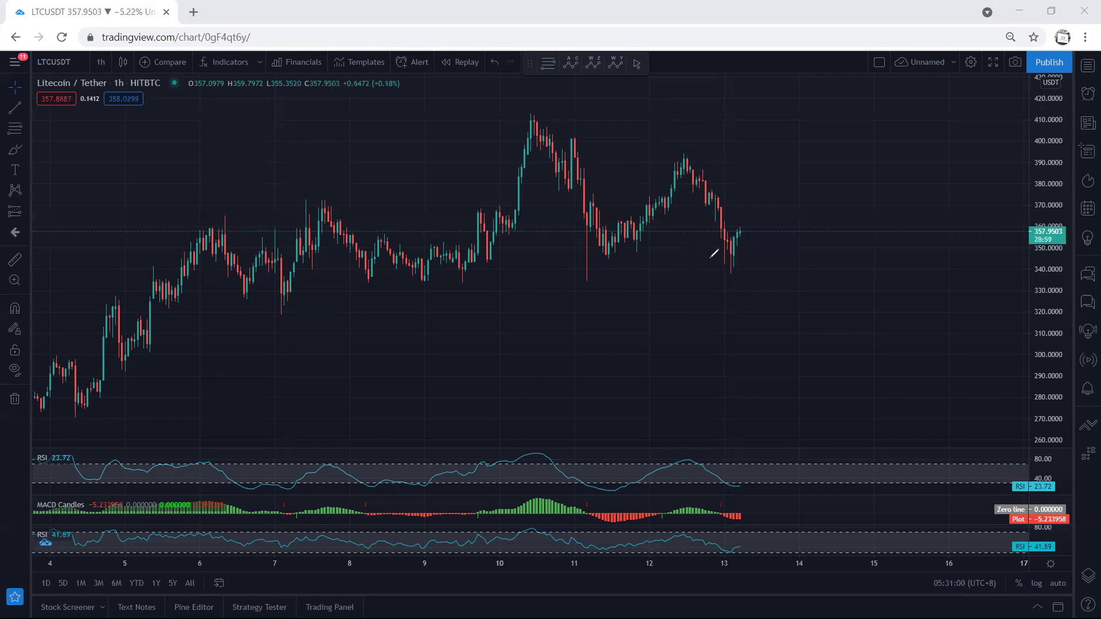
Step: Underline the 11 May and 13 May lows and outline the long lower wick on 11 May
left_click_drag(716, 264, 739, 265)
mouse_move(592, 257)
left_mouse_down()
mouse_move(621, 256)
mouse_move(568, 265)
mouse_move(587, 275)
mouse_move(588, 225)
left_mouse_up()
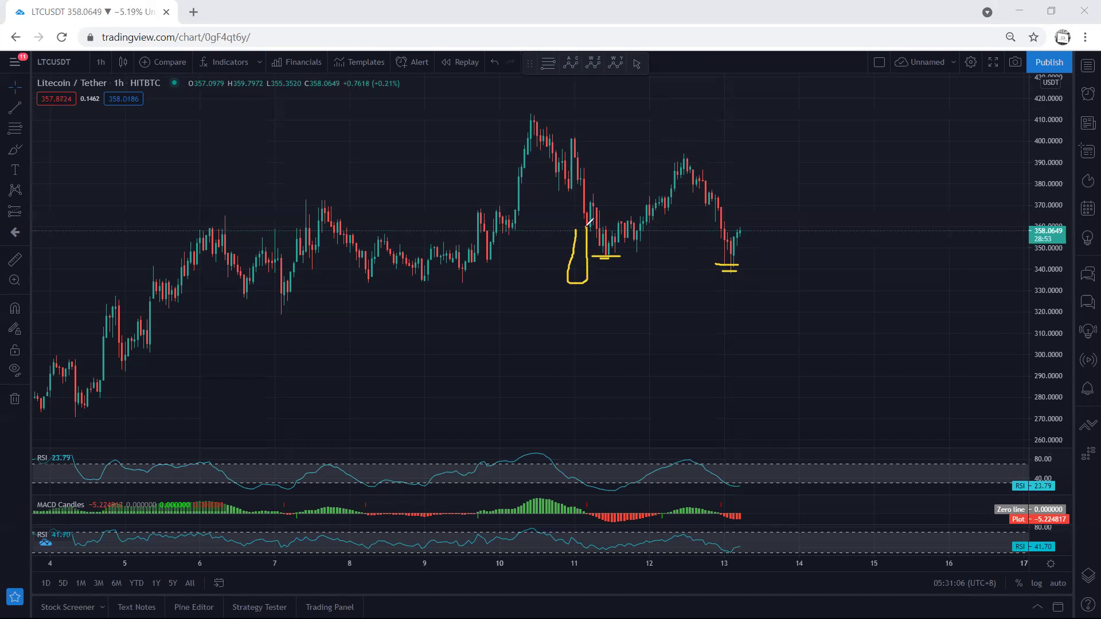
Step: Enlarge the upper RSI pane to examine its curve, restore the layout and erase the freehand marks
double_click(755, 505)
double_click(787, 471)
double_click(786, 470)
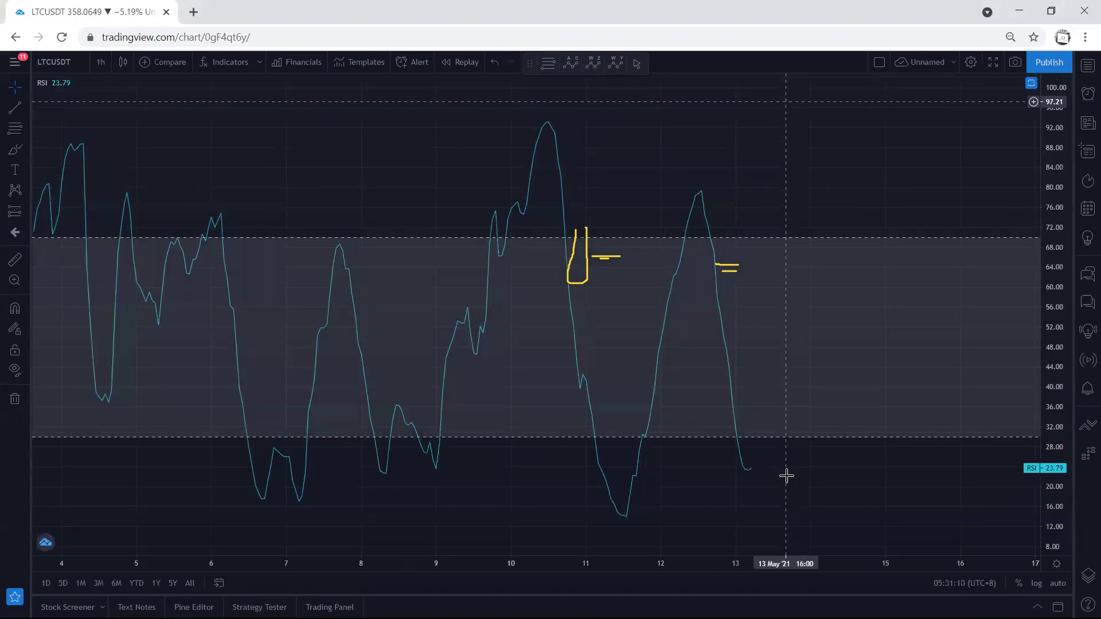
double_click(787, 476)
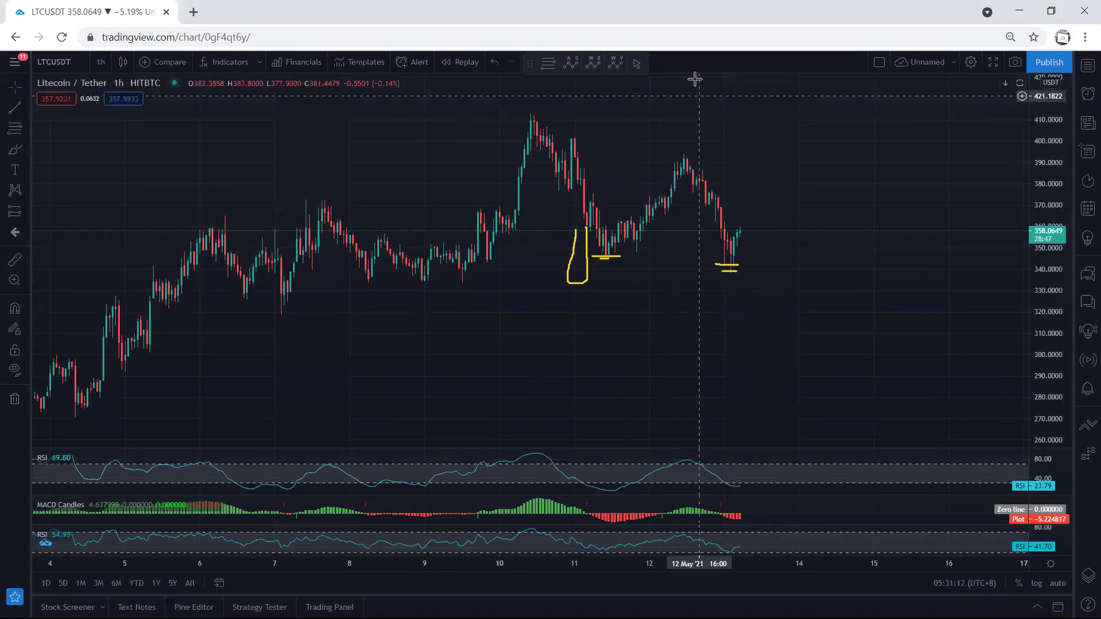
key("Escape")
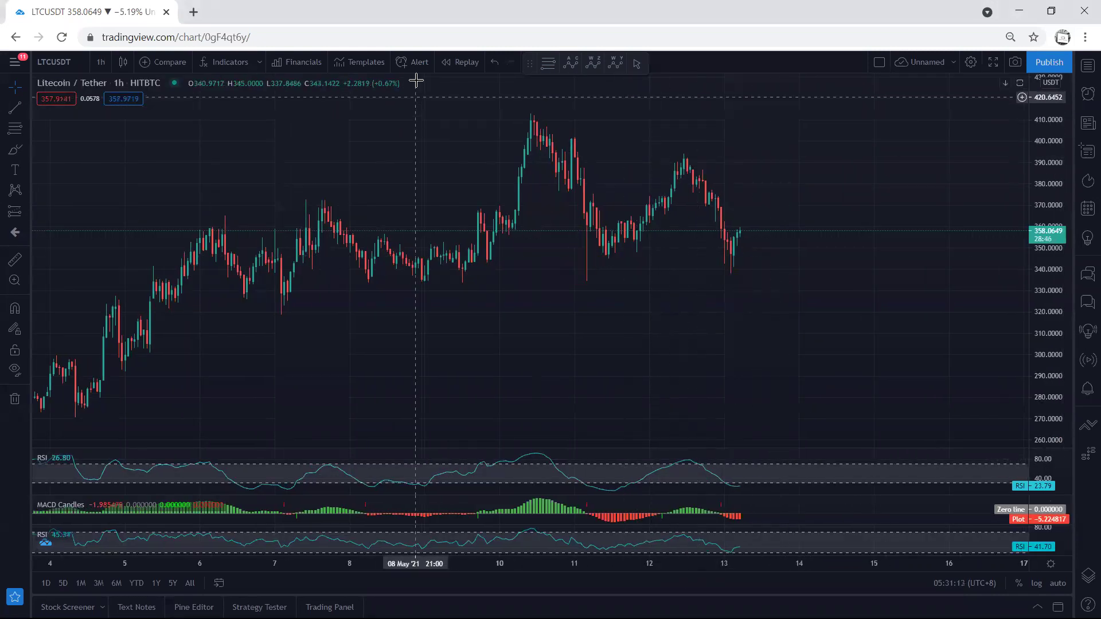
Step: Trace the fall, rebound and second fall since the 10 May high, and sketch channel lines above and below them
mouse_move(536, 142)
left_mouse_down()
mouse_move(566, 234)
mouse_move(667, 174)
mouse_move(728, 293)
left_mouse_up()
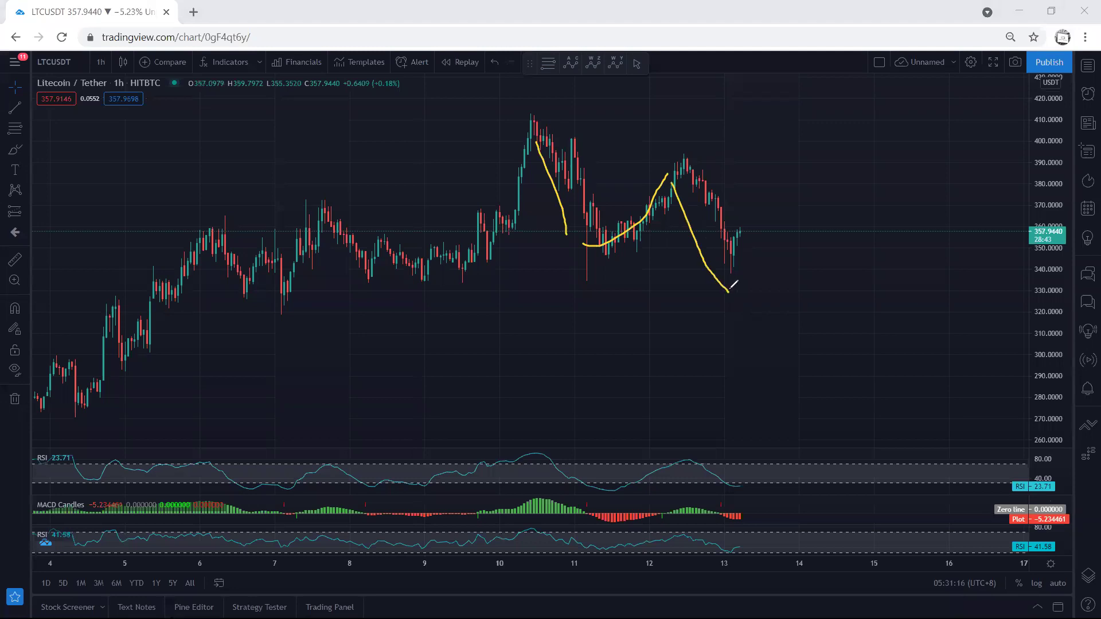
left_click_drag(553, 128, 664, 152)
left_click_drag(591, 228, 690, 260)
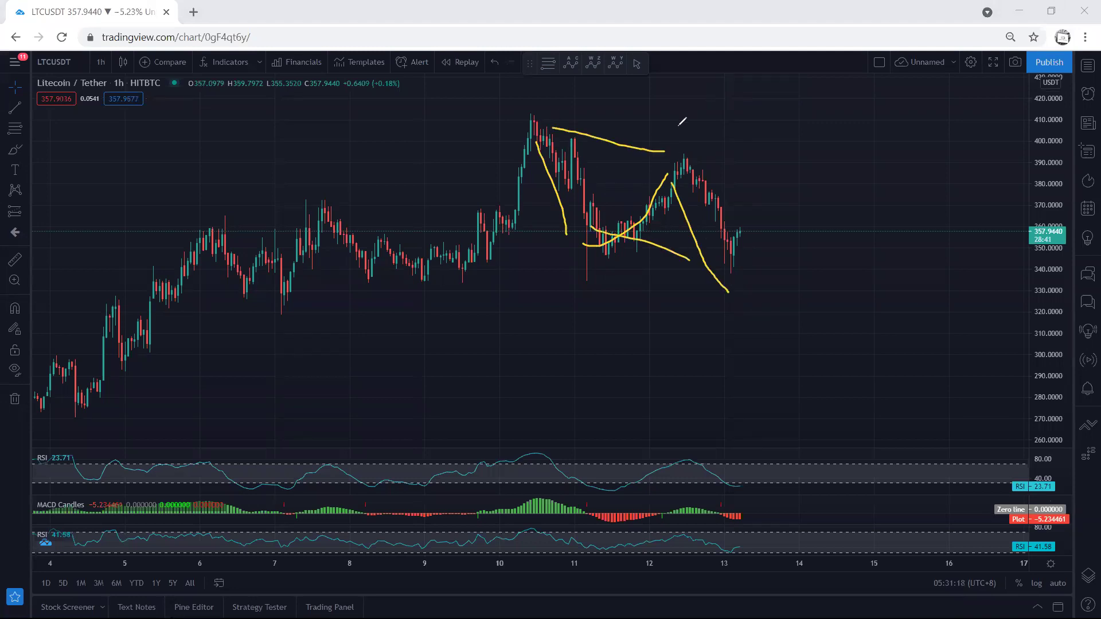
Step: Switch the chart to the 1 day interval and auto-fit the price scale
left_click(96, 54)
left_click(109, 347)
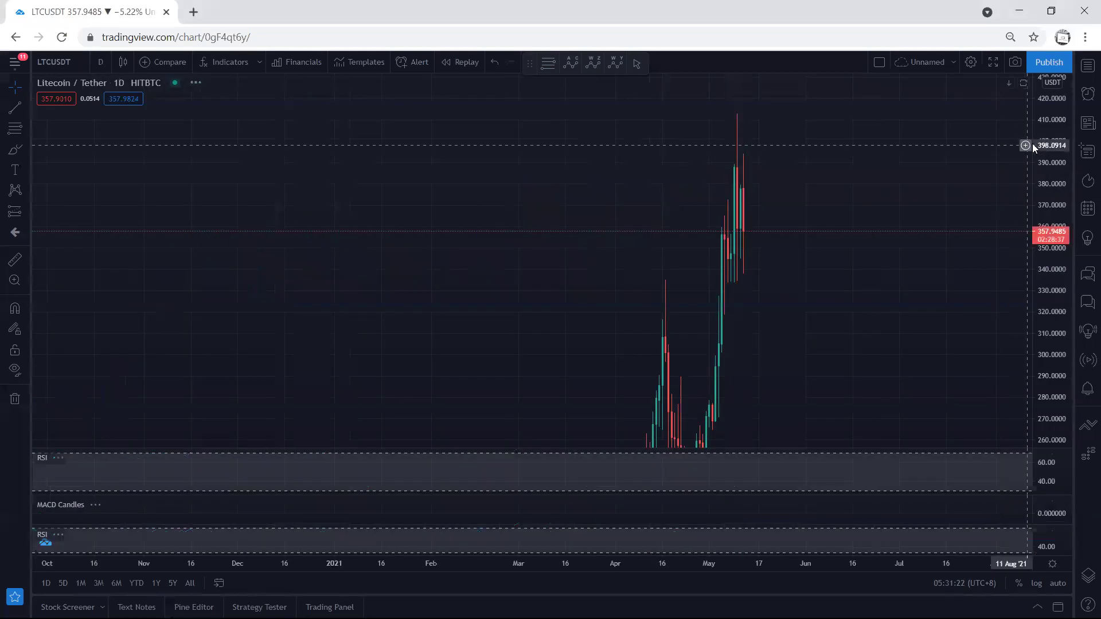
double_click(1042, 144)
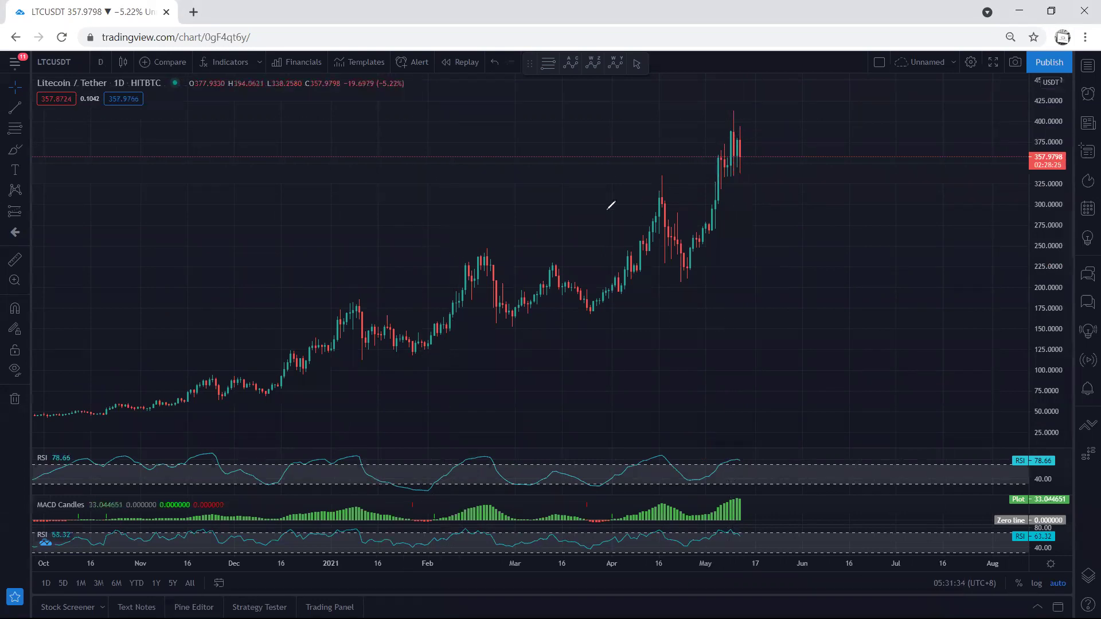
Step: Mark the January, February and April peaks with short horizontal lines and trace the correction following each one
left_click_drag(667, 176, 658, 177)
left_click_drag(498, 249, 473, 250)
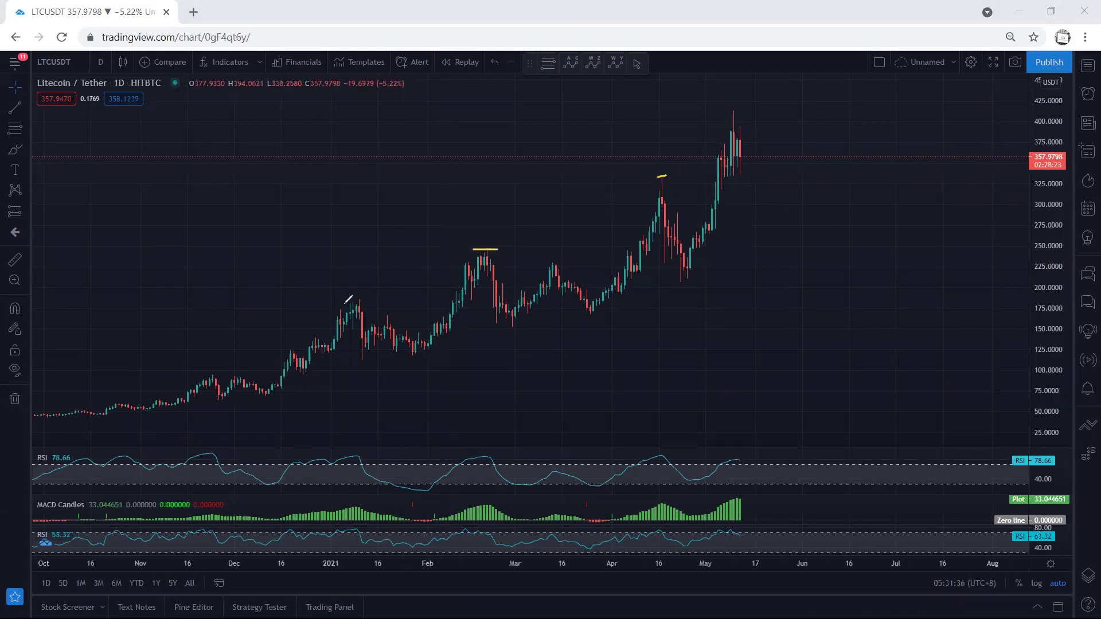
mouse_move(343, 304)
left_mouse_down()
mouse_move(377, 303)
mouse_move(419, 346)
left_mouse_up()
left_click_drag(471, 280, 525, 320)
left_click_drag(653, 207, 691, 247)
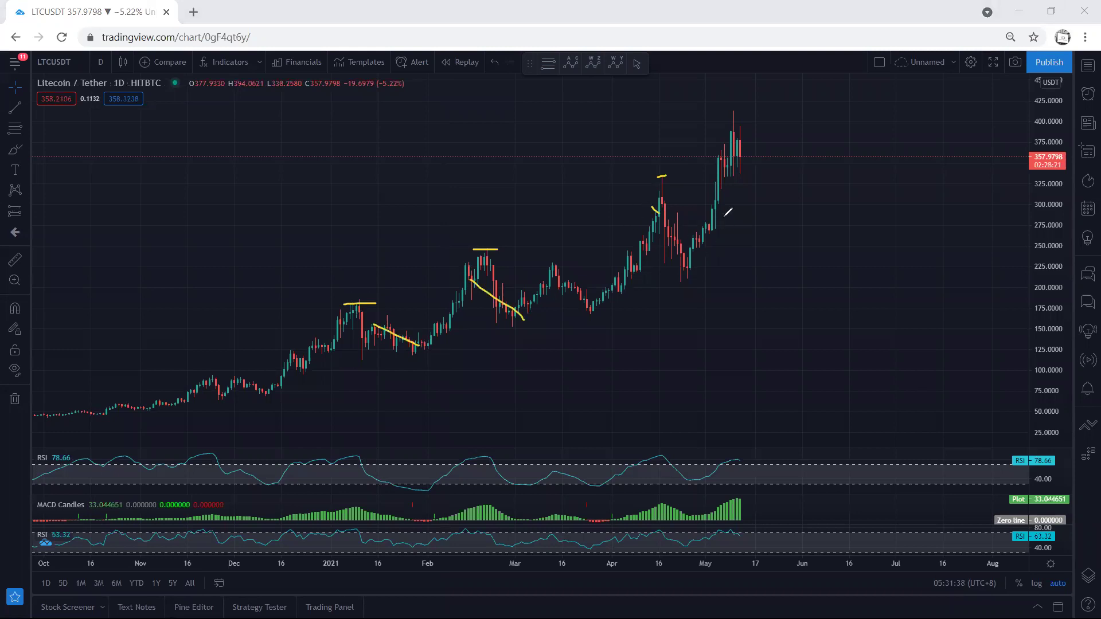
Step: Sketch a projected downward zigzag from the May high inside two converging falling lines, and erase all marks
mouse_move(727, 136)
left_mouse_down()
mouse_move(736, 153)
mouse_move(786, 168)
left_mouse_up()
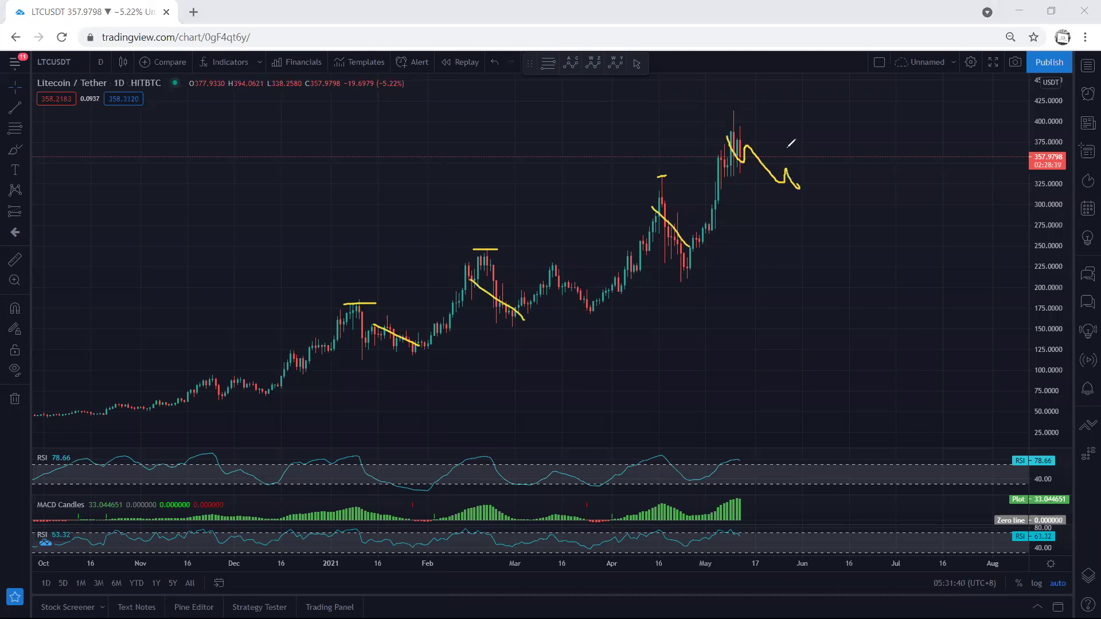
left_click_drag(739, 118, 828, 180)
left_click_drag(724, 164, 804, 194)
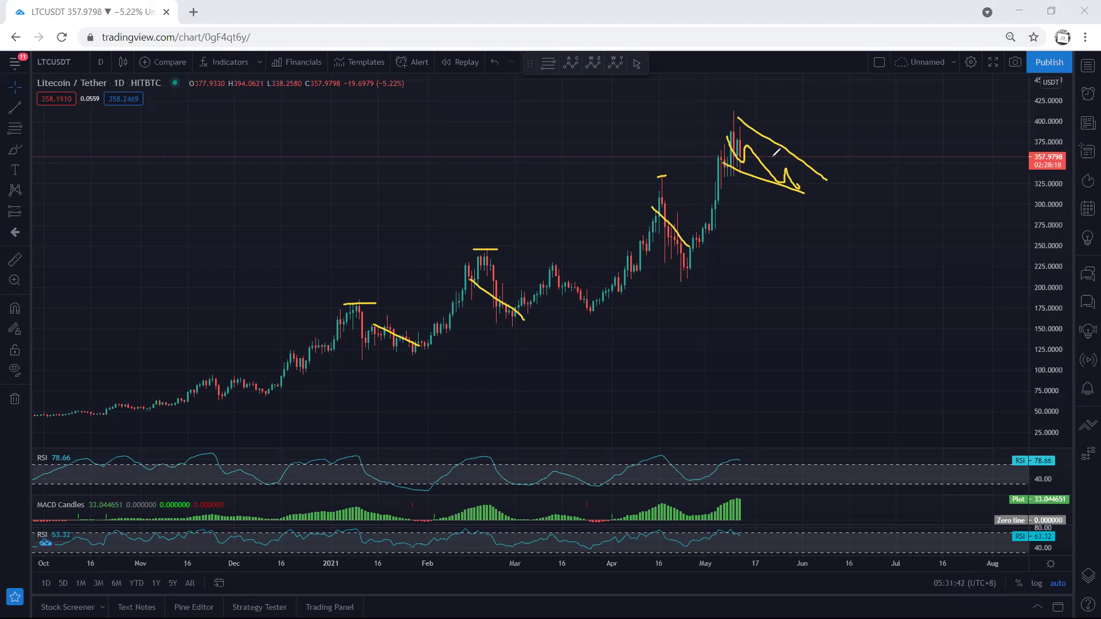
key("Escape")
Step: Examine the daily MACD Candles pane and the upper RSI pane enlarged one after the other, restoring the full layout
left_click(105, 62)
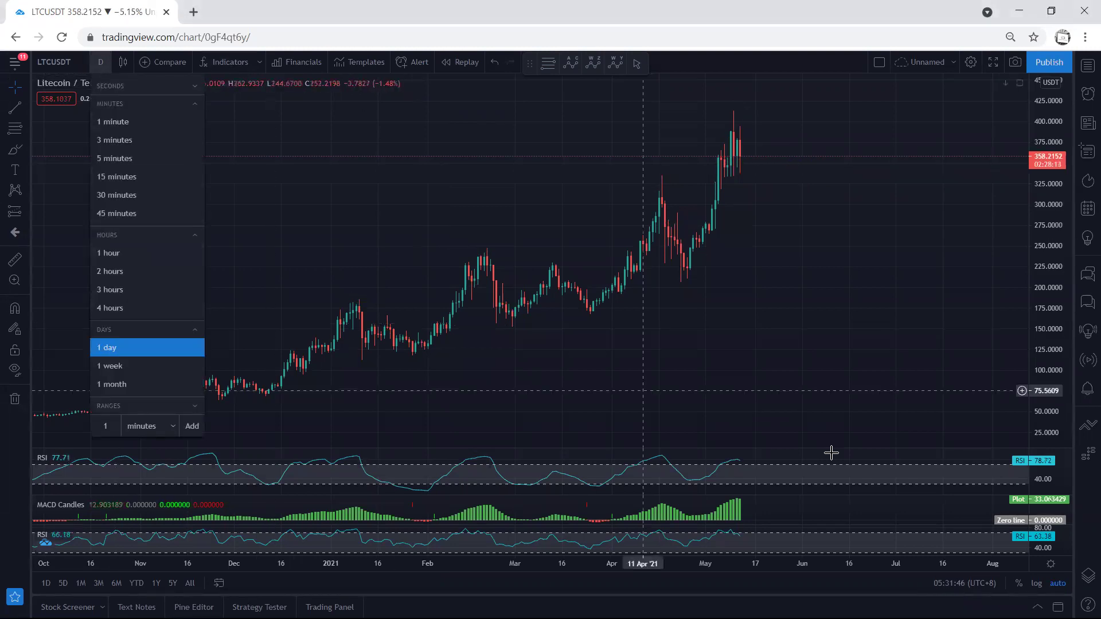
double_click(782, 505)
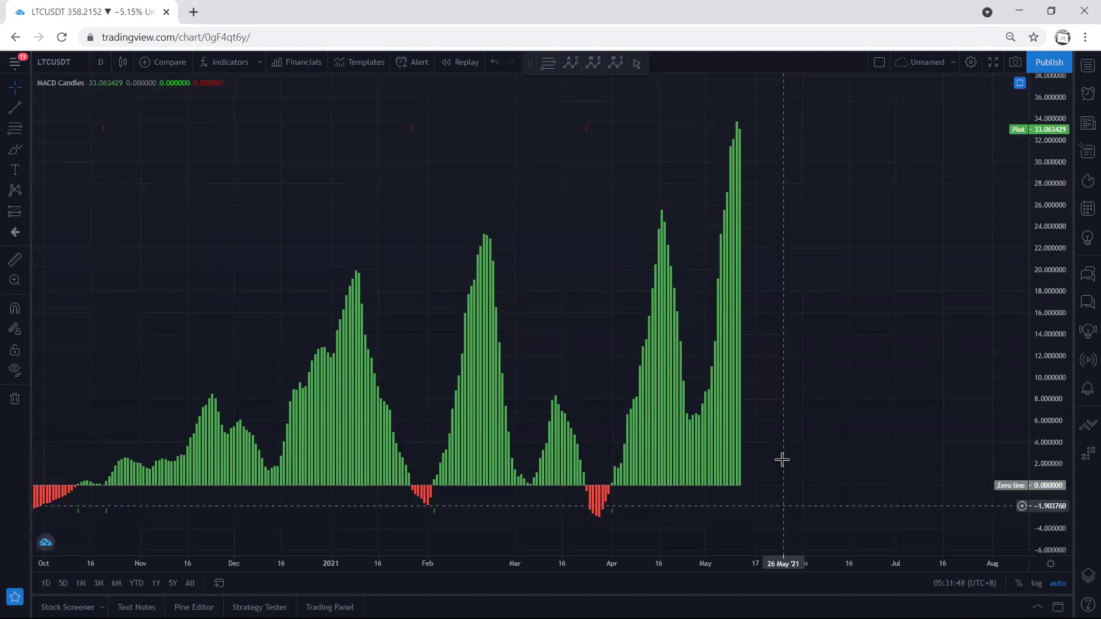
double_click(782, 338)
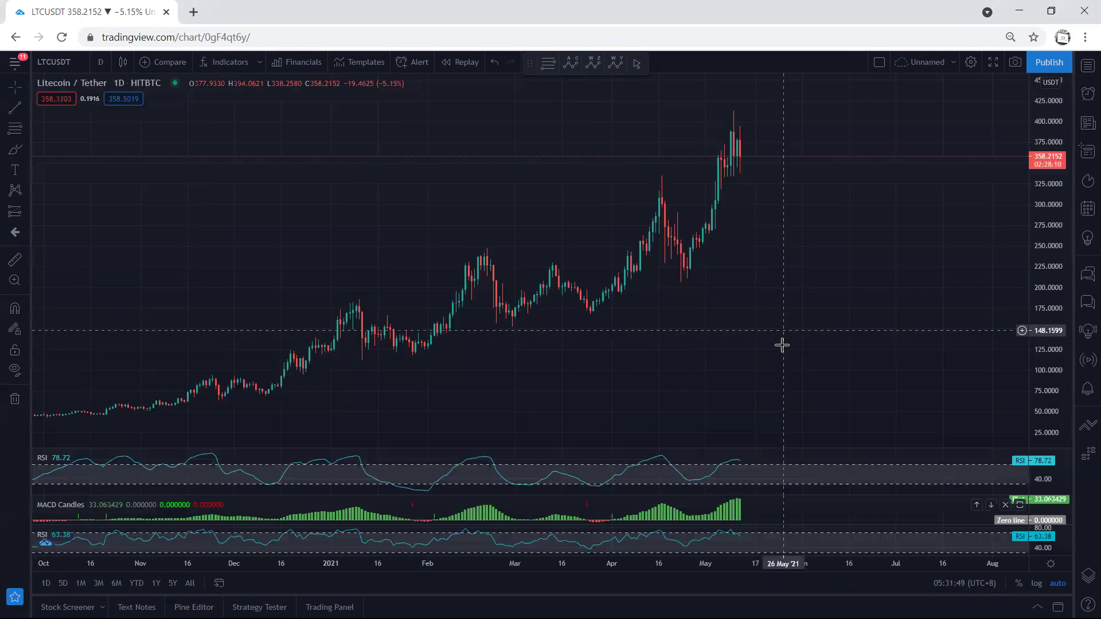
double_click(781, 468)
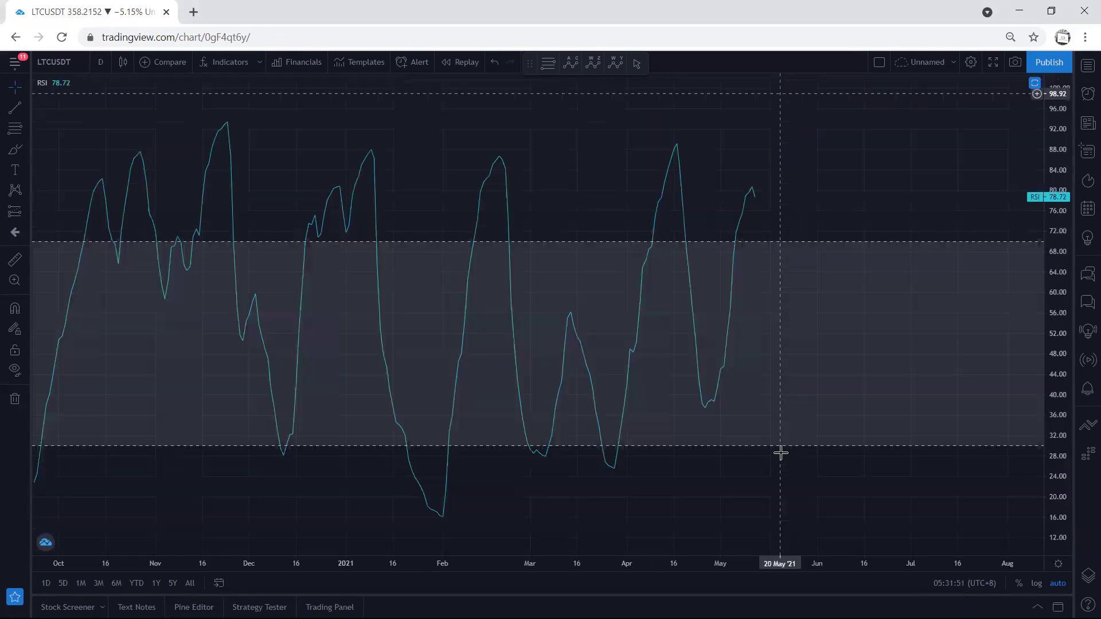
double_click(727, 162)
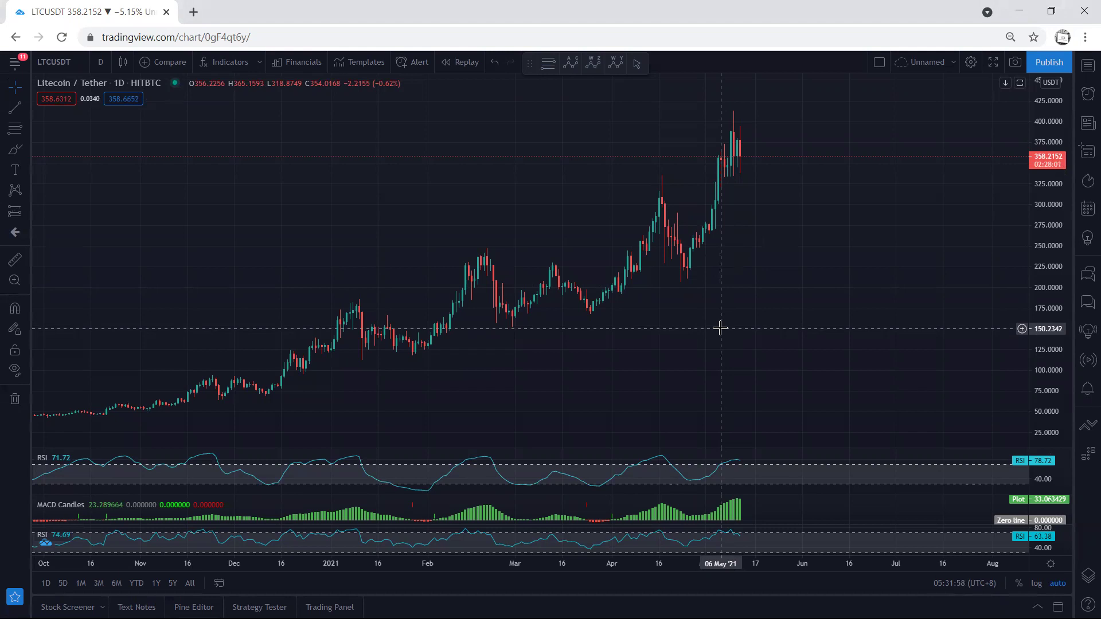
Step: Switch the chart to the 4 hours interval and bring the May price action into view
left_click(101, 64)
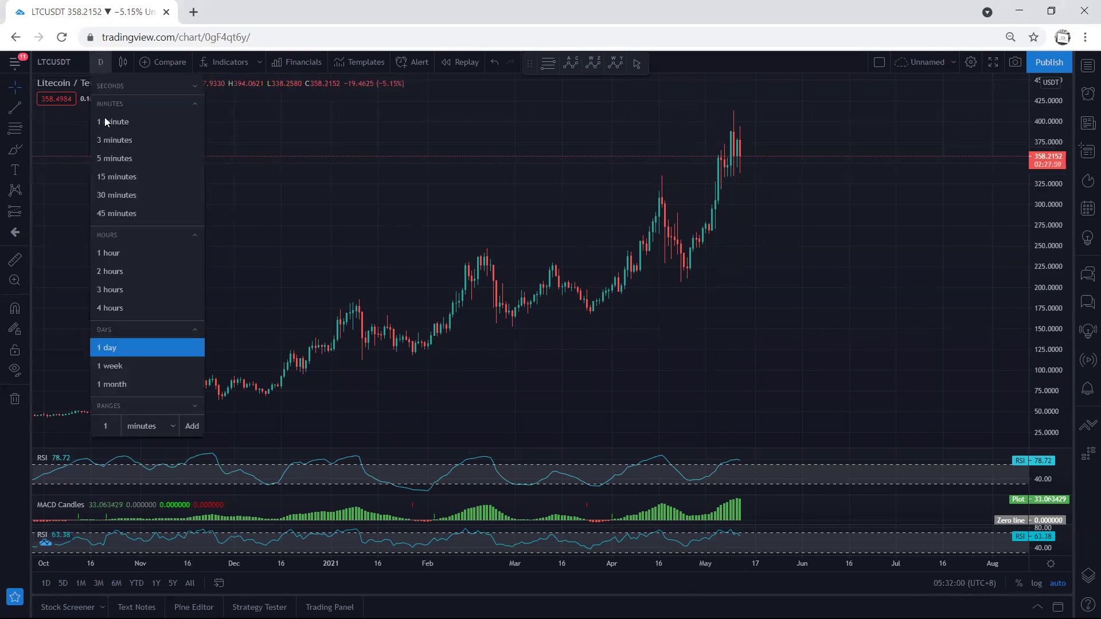
left_click(119, 307)
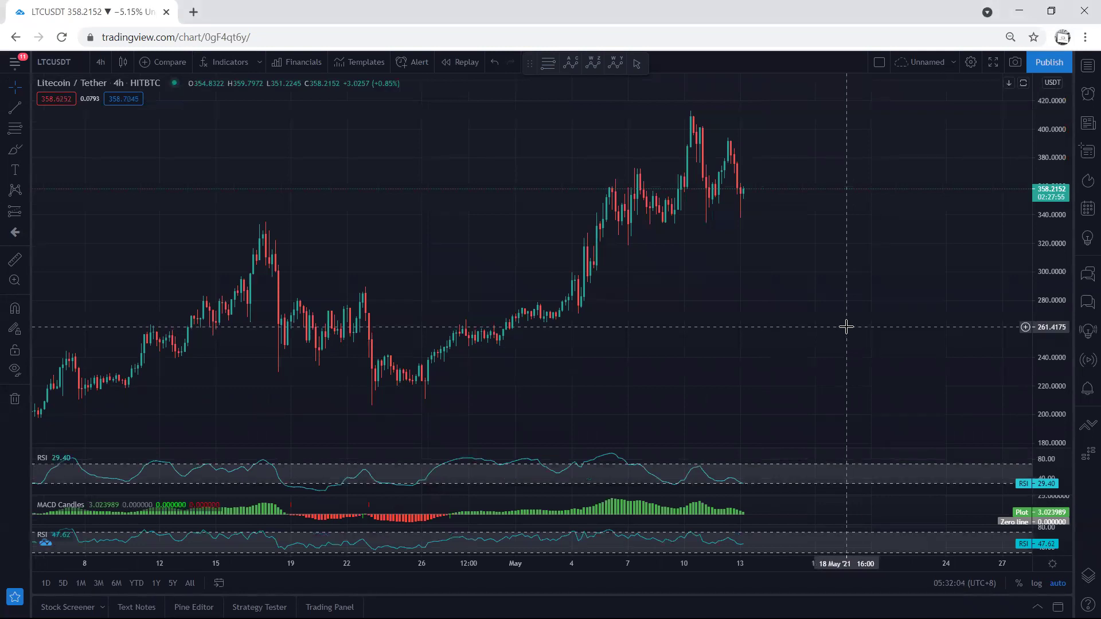
left_click_drag(836, 300, 799, 297)
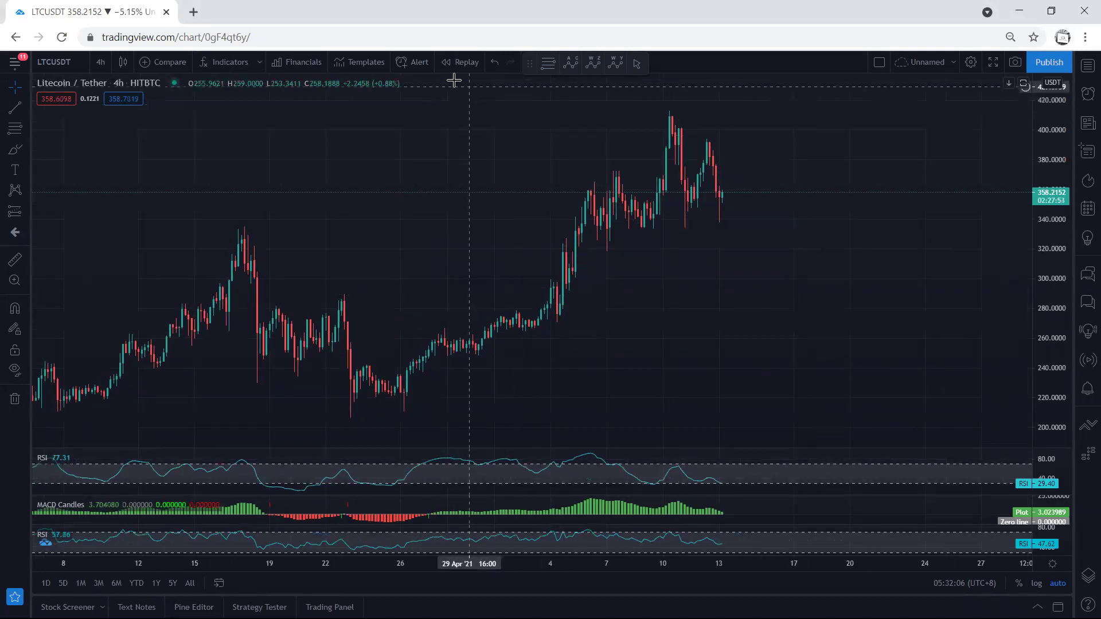
Step: Sketch a W-shaped move with bounding lines from the 10 May high and loop the latest candles, erasing each set of marks
left_click_drag(670, 123, 674, 185)
mouse_move(681, 203)
left_mouse_down()
mouse_move(718, 162)
mouse_move(724, 207)
mouse_move(744, 125)
left_mouse_up()
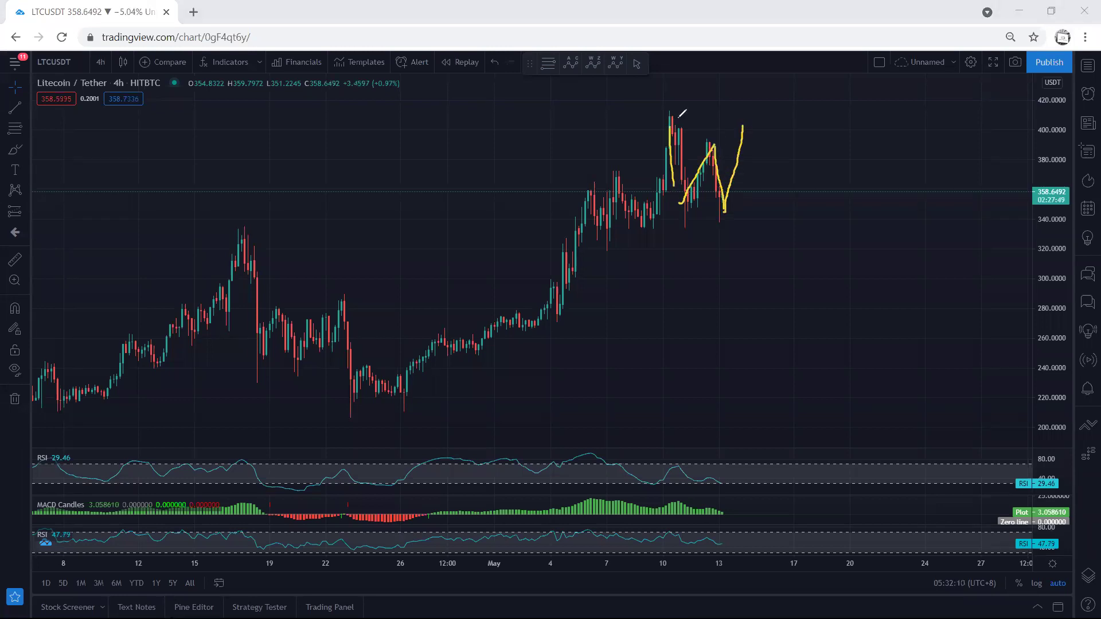
left_click_drag(674, 116, 733, 124)
left_click_drag(649, 210, 708, 212)
key("e")
mouse_move(721, 209)
left_mouse_down()
mouse_move(734, 205)
mouse_move(749, 156)
mouse_move(726, 156)
mouse_move(724, 205)
left_mouse_up()
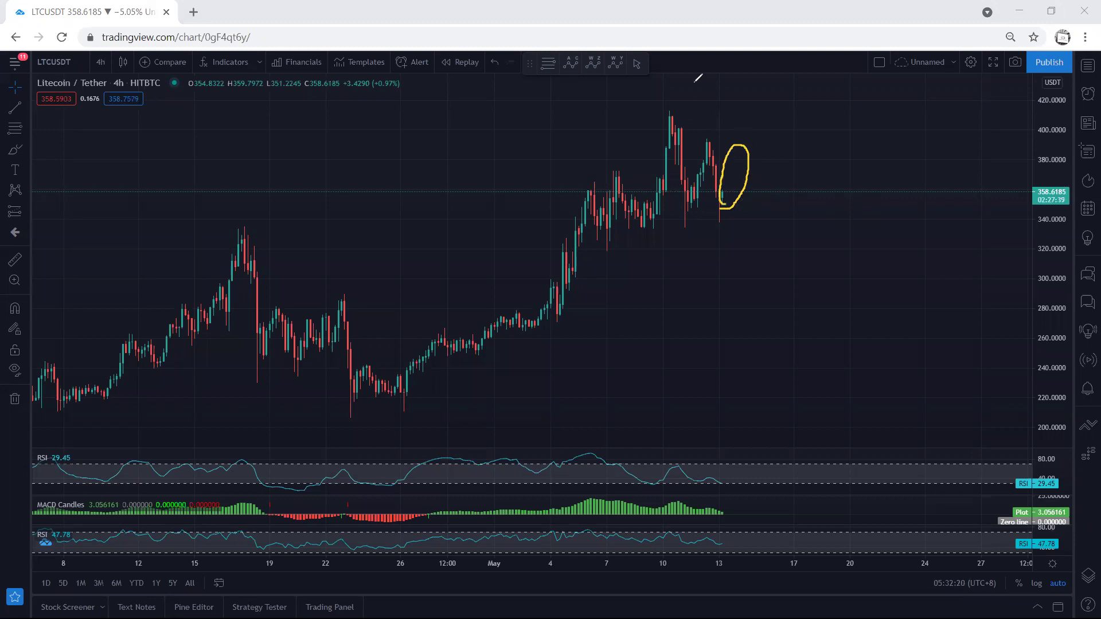
key("Escape")
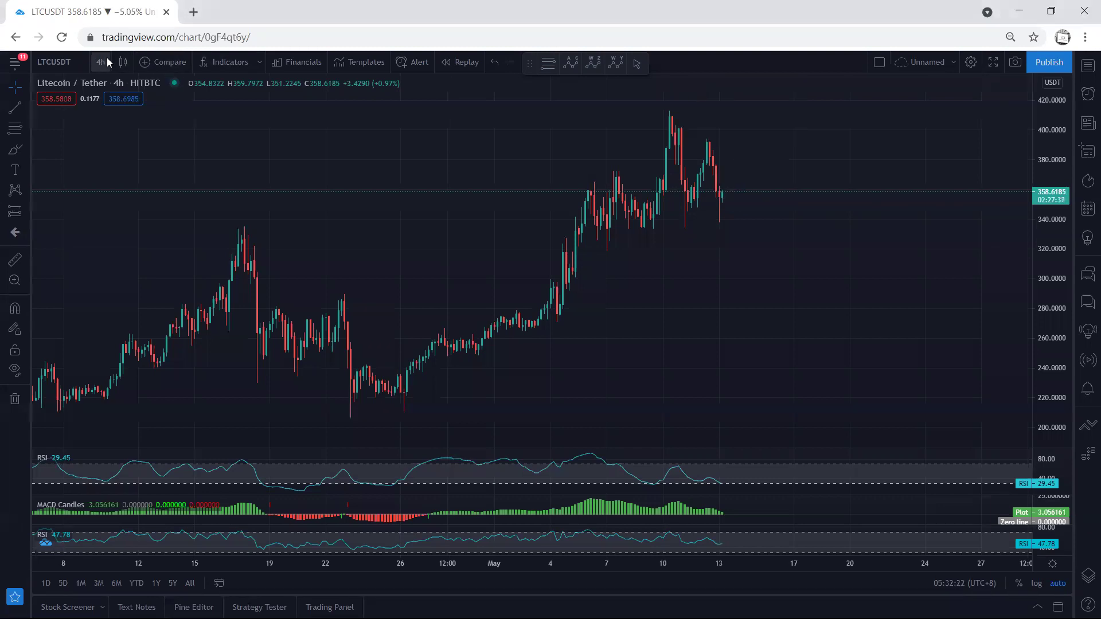
Step: Switch the chart back to the 1 hour interval and stretch the price scale around the recent candles
left_click(107, 60)
left_click(166, 253)
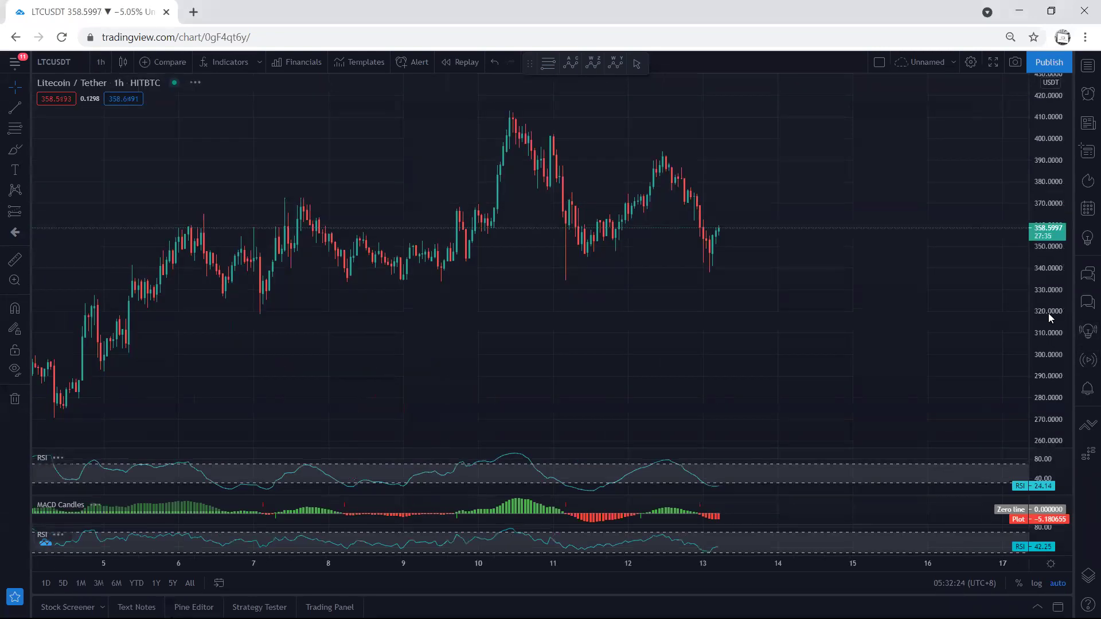
left_click_drag(1049, 317, 1049, 307)
left_click_drag(625, 303, 633, 324)
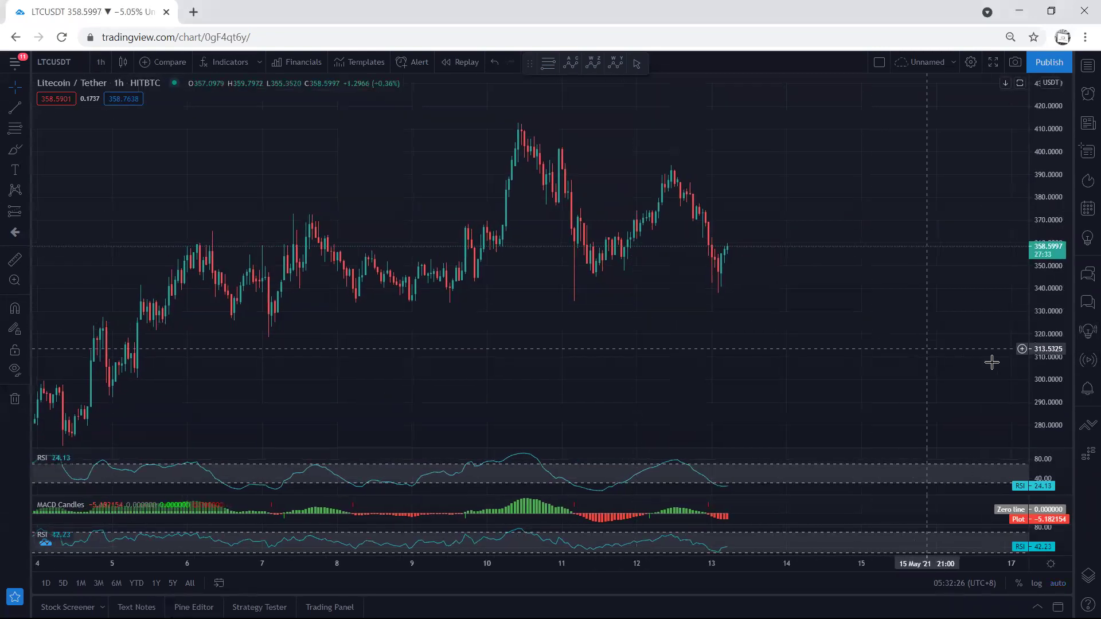
left_click_drag(797, 359, 785, 368)
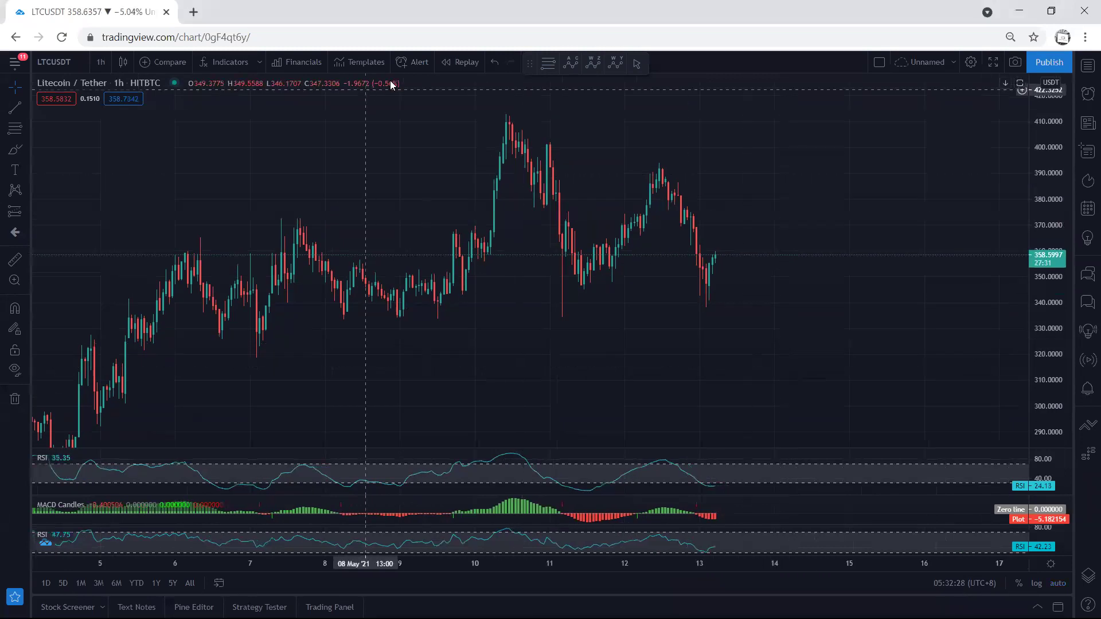
Step: Trace the rise from the 11 May low, circle the 12 May high and line the 10 May high, erasing the marks
left_click(402, 76)
left_click_drag(572, 272, 633, 226)
mouse_move(656, 169)
left_mouse_down()
mouse_move(647, 173)
mouse_move(665, 192)
mouse_move(672, 158)
left_mouse_up()
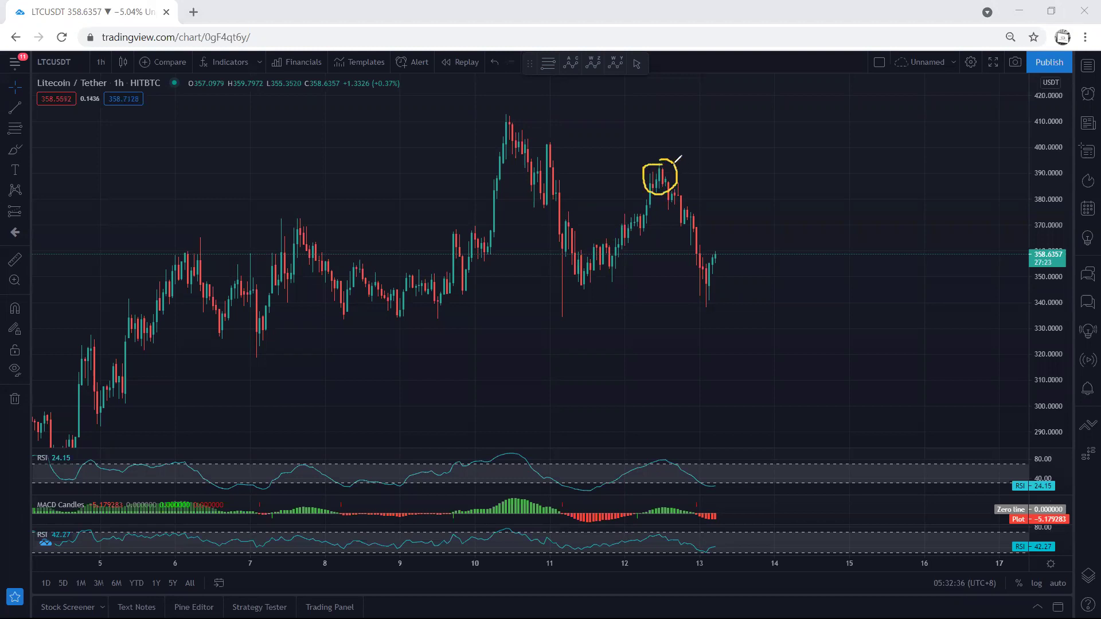
left_click_drag(502, 112, 532, 112)
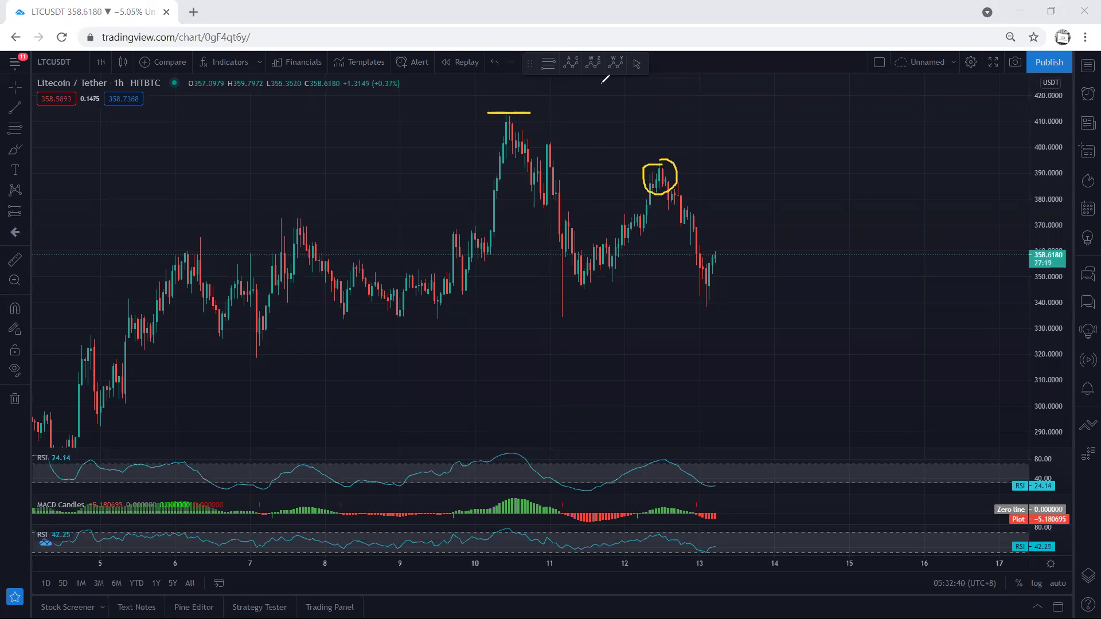
key("Escape")
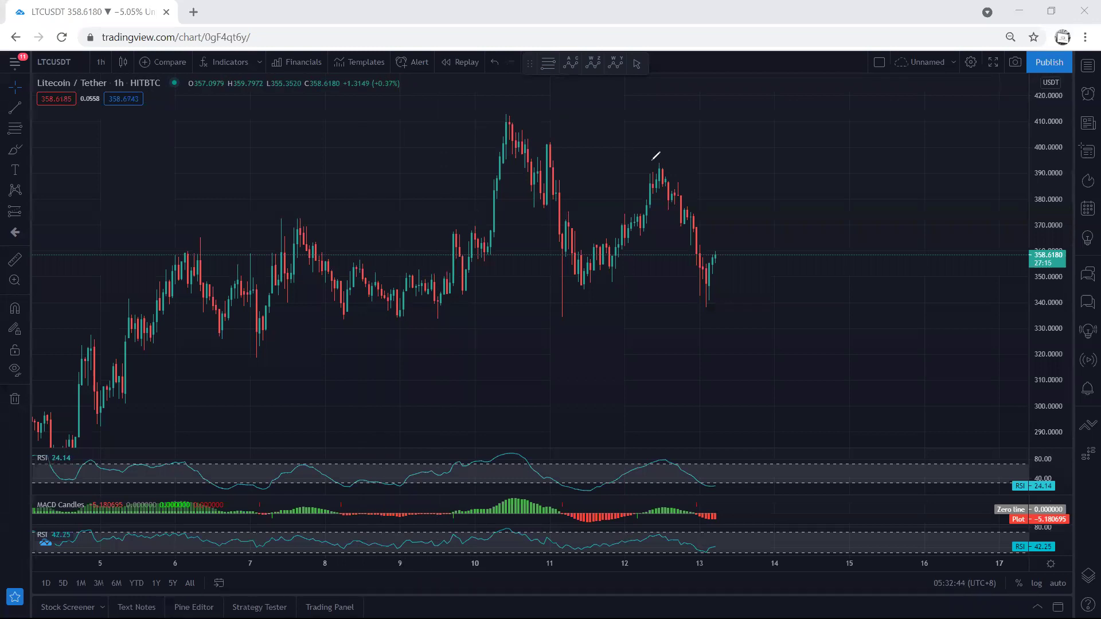
Step: Draw a box around the 12 May high and an arrow pointing toward the steep 10 May rally
mouse_move(656, 161)
left_mouse_down()
mouse_move(685, 175)
mouse_move(644, 191)
mouse_move(643, 160)
mouse_move(652, 161)
left_mouse_up()
left_click_drag(373, 141, 466, 155)
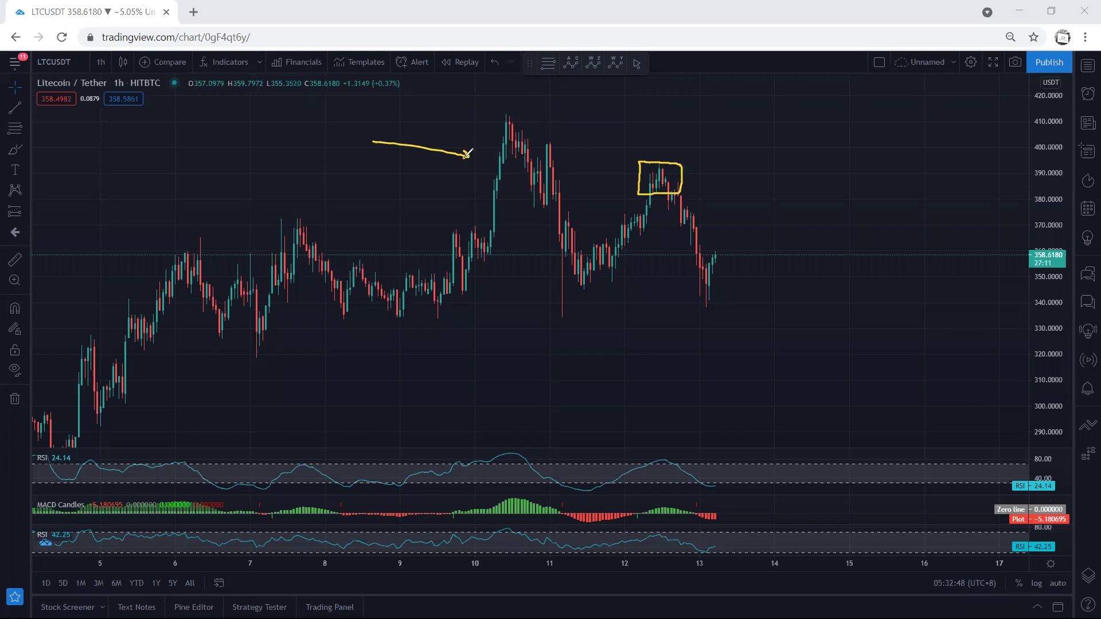
Step: Line the 10 May high and 11 May low, and box the ranges above and below the boxed 12 May high
left_click_drag(489, 113, 527, 113)
mouse_move(675, 108)
left_mouse_down()
mouse_move(635, 156)
mouse_move(688, 165)
mouse_move(690, 112)
mouse_move(669, 111)
left_mouse_up()
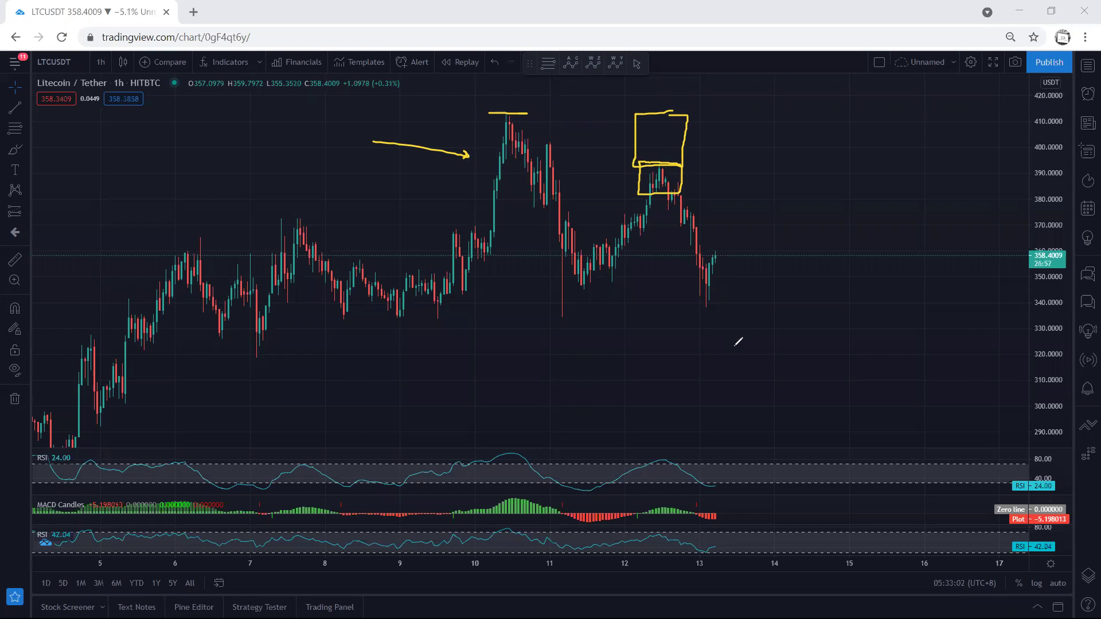
left_click_drag(563, 291, 600, 291)
mouse_move(677, 206)
left_mouse_down()
mouse_move(671, 277)
mouse_move(673, 195)
mouse_move(628, 197)
mouse_move(624, 291)
mouse_move(668, 296)
mouse_move(670, 278)
left_mouse_up()
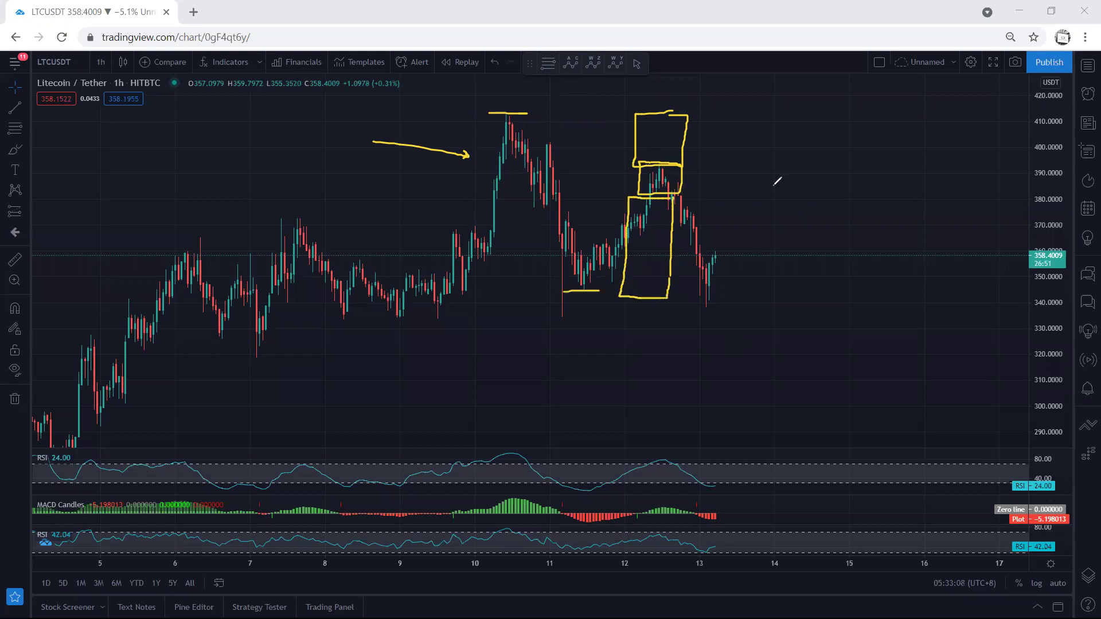
Step: Draw a curved arrow pointing at the boxed 12 May high, and erase all the freehand marks on the chart
mouse_move(774, 185)
left_mouse_down()
mouse_move(696, 187)
mouse_move(700, 195)
left_mouse_up()
left_click(724, 71)
left_click(709, 90)
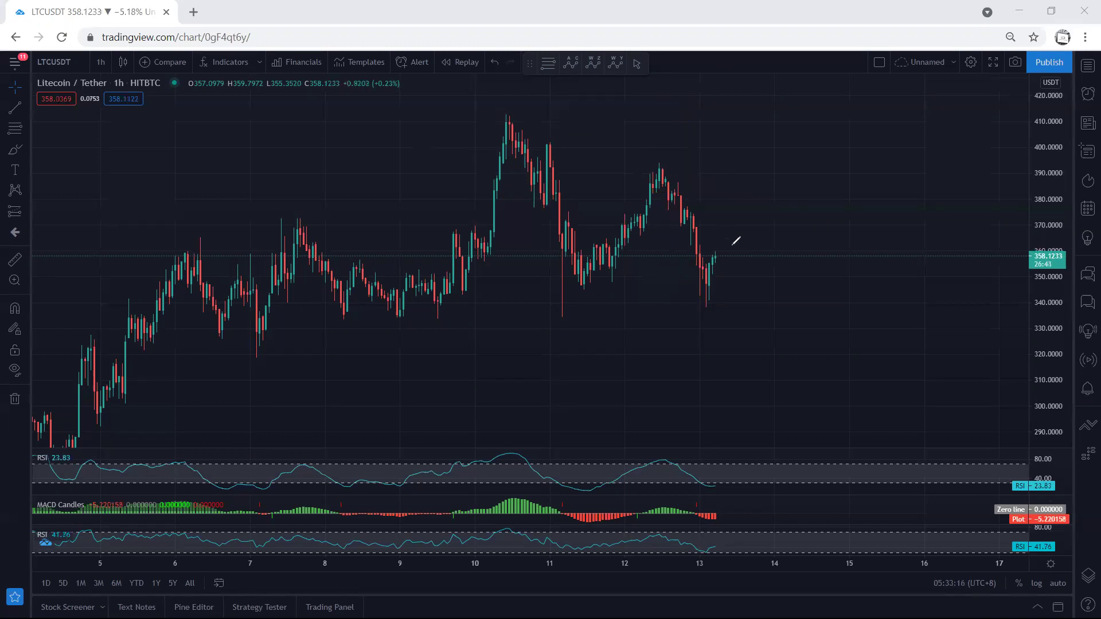
Step: Mark the 13 May low and its bounce into a sideways zigzag, and box the range from there up to a line at the 12 May high
mouse_move(704, 291)
left_mouse_down()
mouse_move(715, 257)
mouse_move(738, 255)
mouse_move(727, 262)
left_mouse_up()
left_click_drag(691, 310, 730, 310)
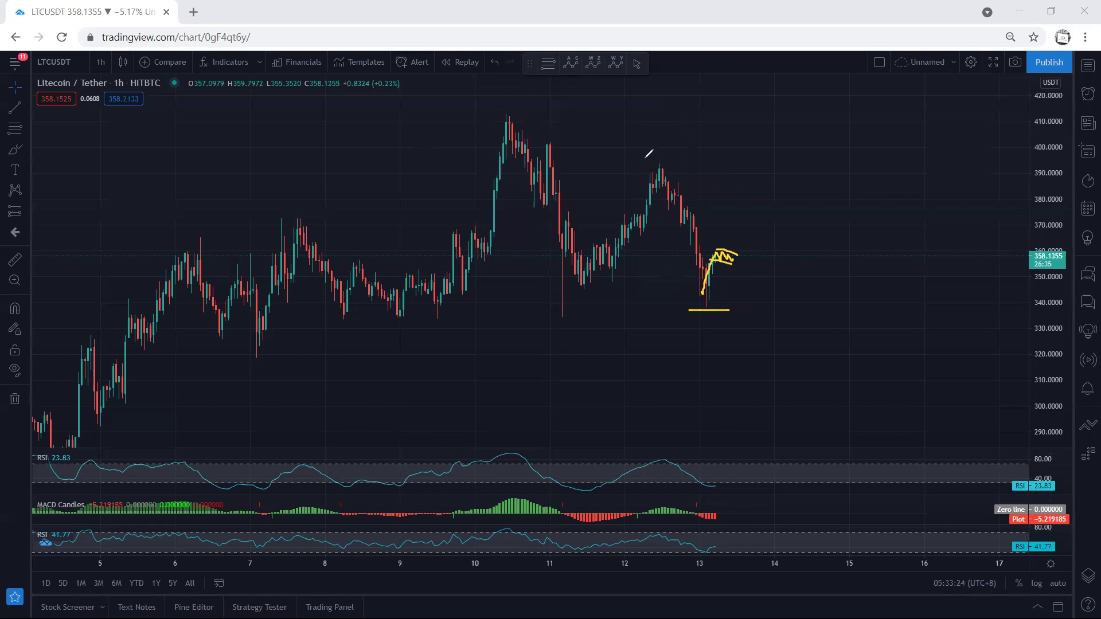
left_click_drag(643, 159, 774, 161)
mouse_move(775, 161)
left_mouse_down()
mouse_move(770, 215)
mouse_move(740, 252)
mouse_move(721, 160)
mouse_move(772, 164)
left_mouse_up()
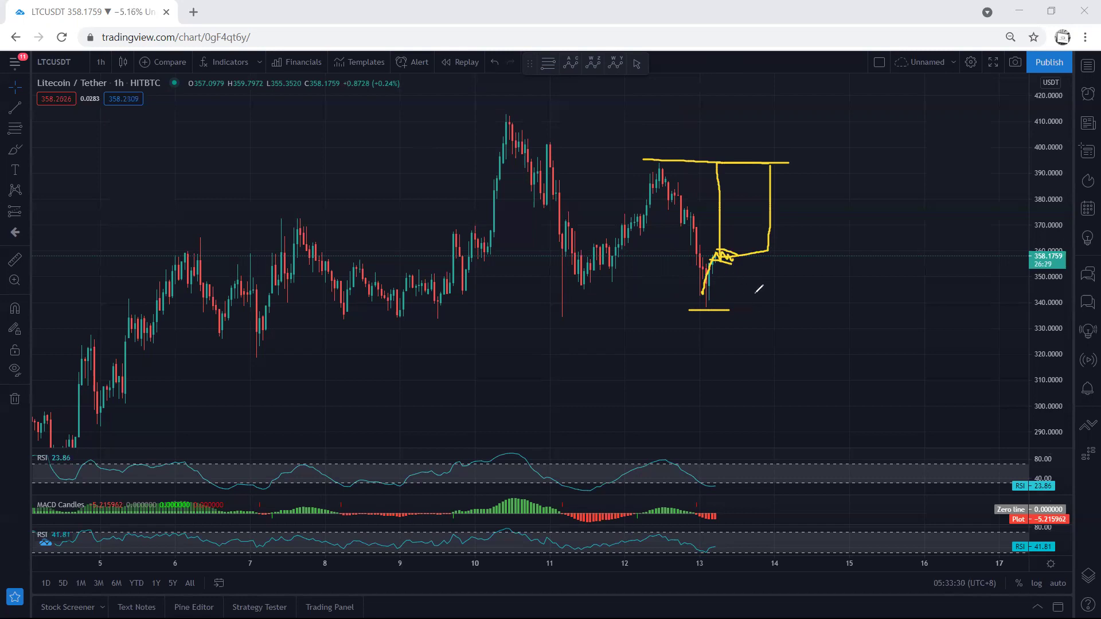
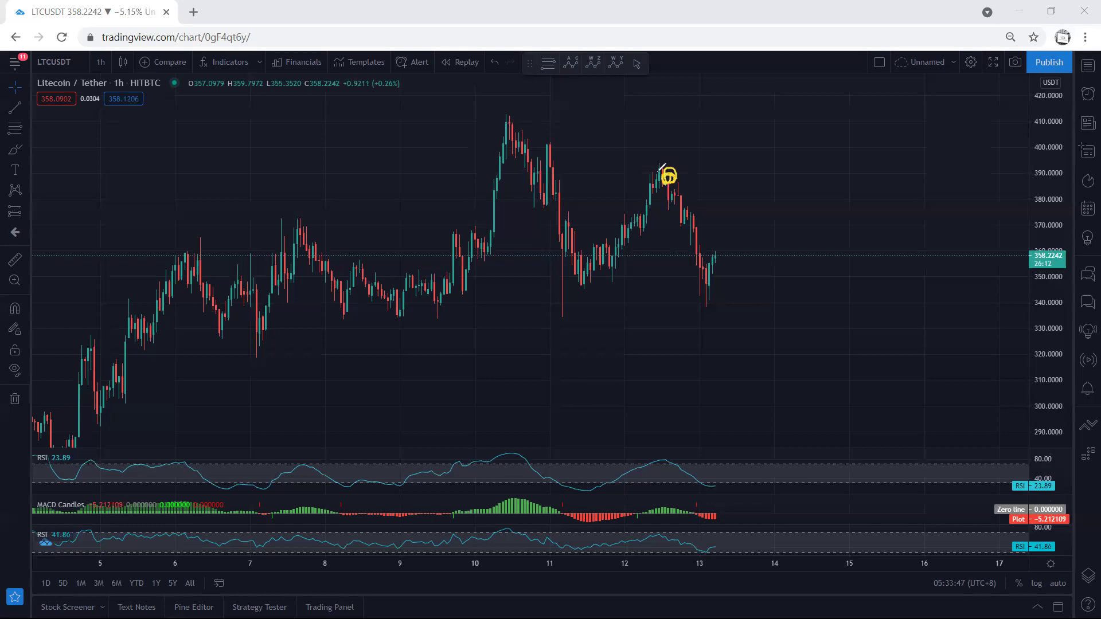
Step: Underline the higher lows of the 11–12 May rally, trace that rally into an arrow rising above 410, and erase the freehand marks
left_click_drag(635, 232, 653, 233)
mouse_move(606, 280)
left_mouse_down()
mouse_move(619, 280)
mouse_move(652, 173)
mouse_move(701, 199)
mouse_move(733, 103)
mouse_move(721, 118)
mouse_move(736, 119)
left_mouse_up()
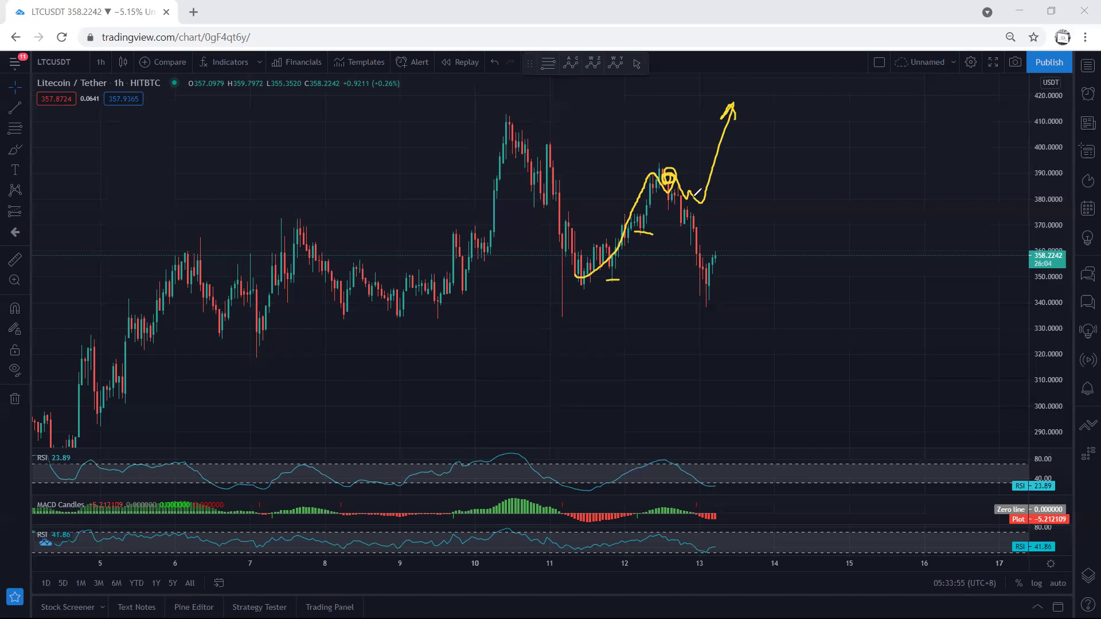
key("ctrl+shift+7")
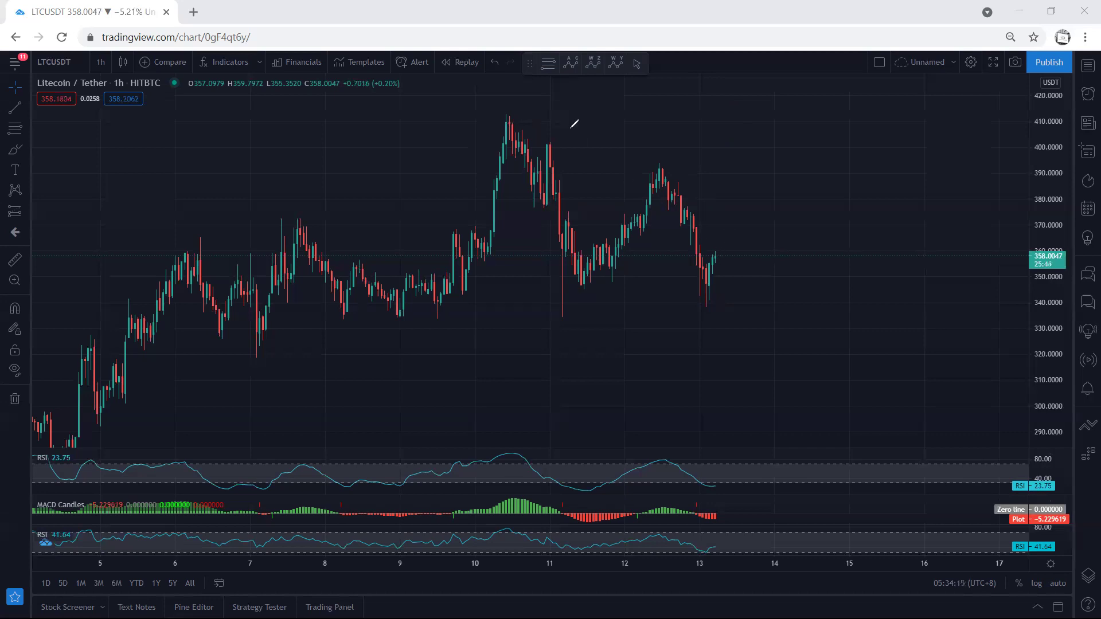
Step: Draw falling lines across the 10 and 12 May highs and the 11 and 13 May lows, plus a curved arrow rising from the 13 May low
left_click_drag(514, 119, 642, 159)
left_click_drag(580, 281, 704, 308)
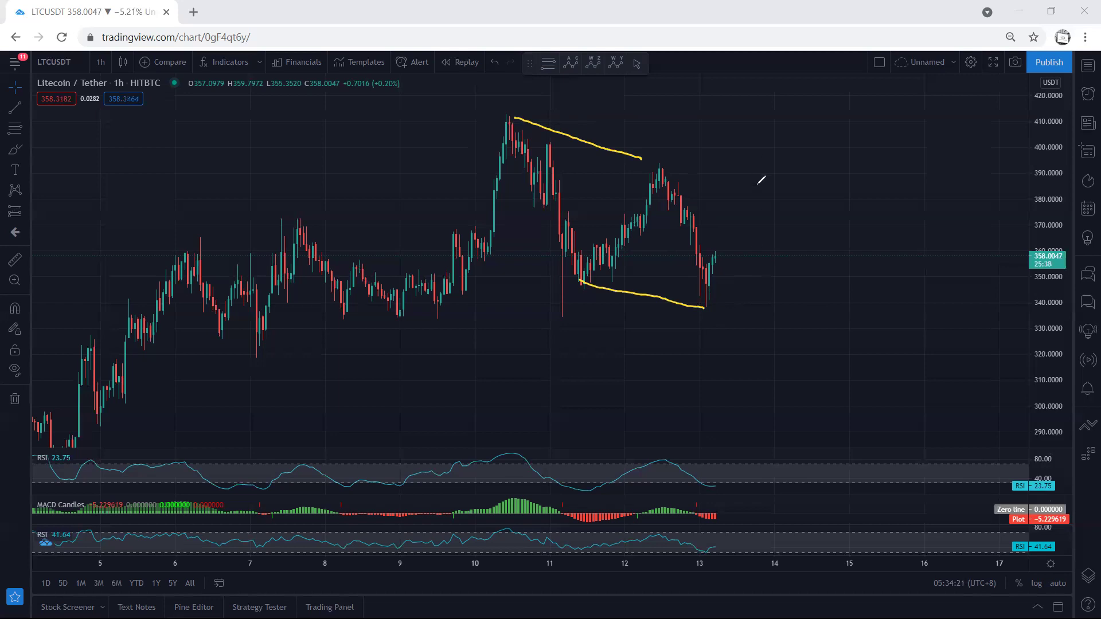
mouse_move(706, 284)
left_mouse_down()
mouse_move(737, 246)
mouse_move(750, 169)
mouse_move(756, 184)
left_mouse_up()
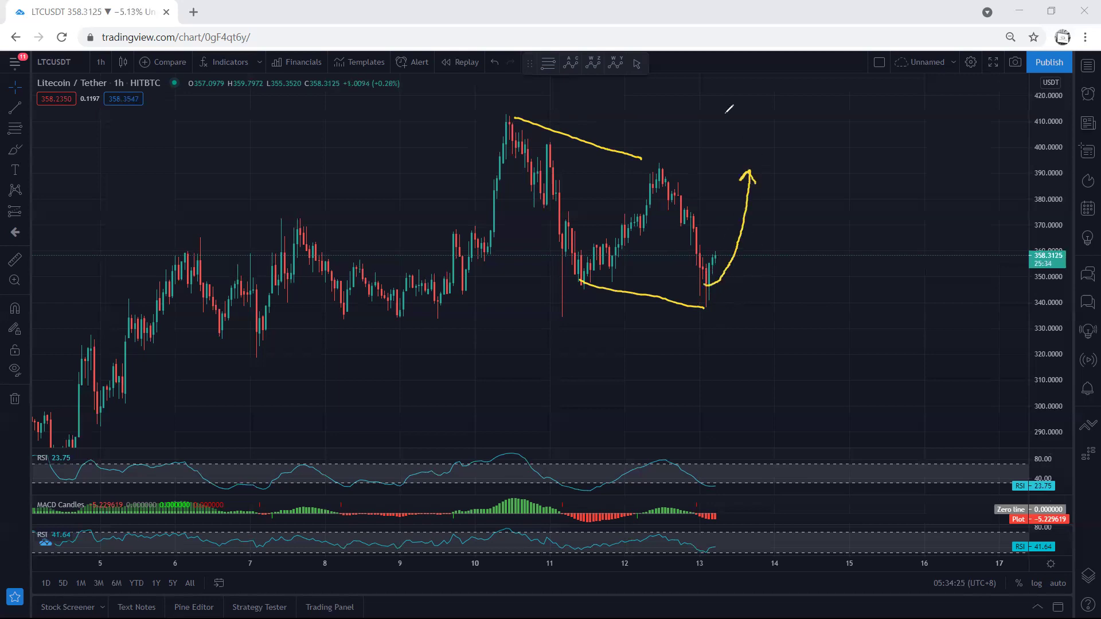
Step: Sketch a small zigzag bounce from the 13 May low ending in an arrow falling to about 320, and erase the sketch
mouse_move(698, 294)
left_mouse_down()
mouse_move(742, 256)
mouse_move(805, 345)
left_mouse_up()
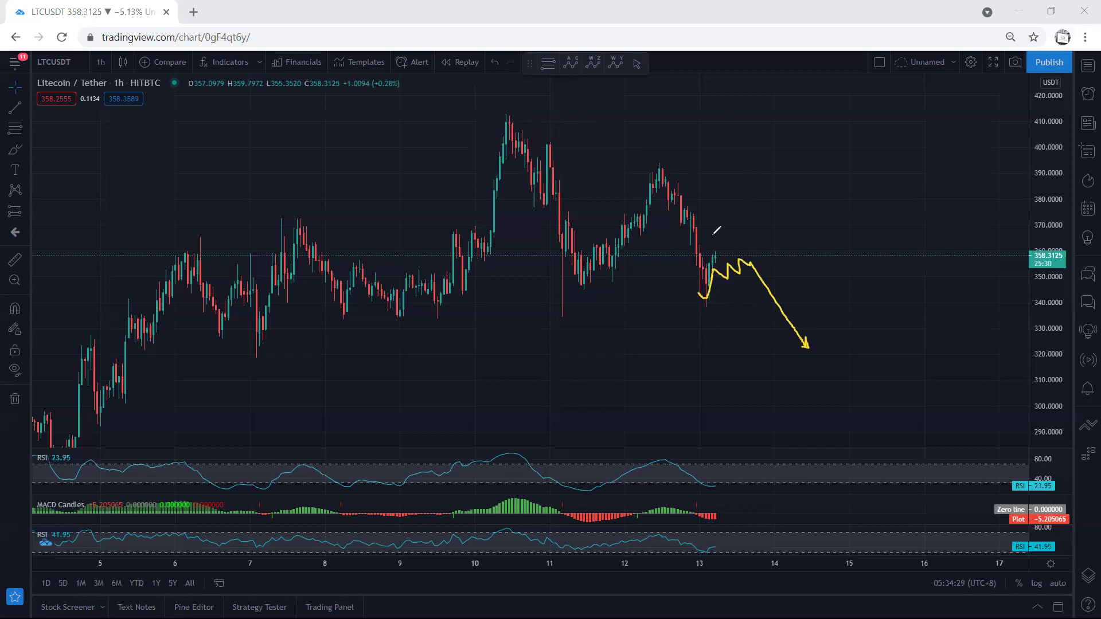
left_click(706, 82)
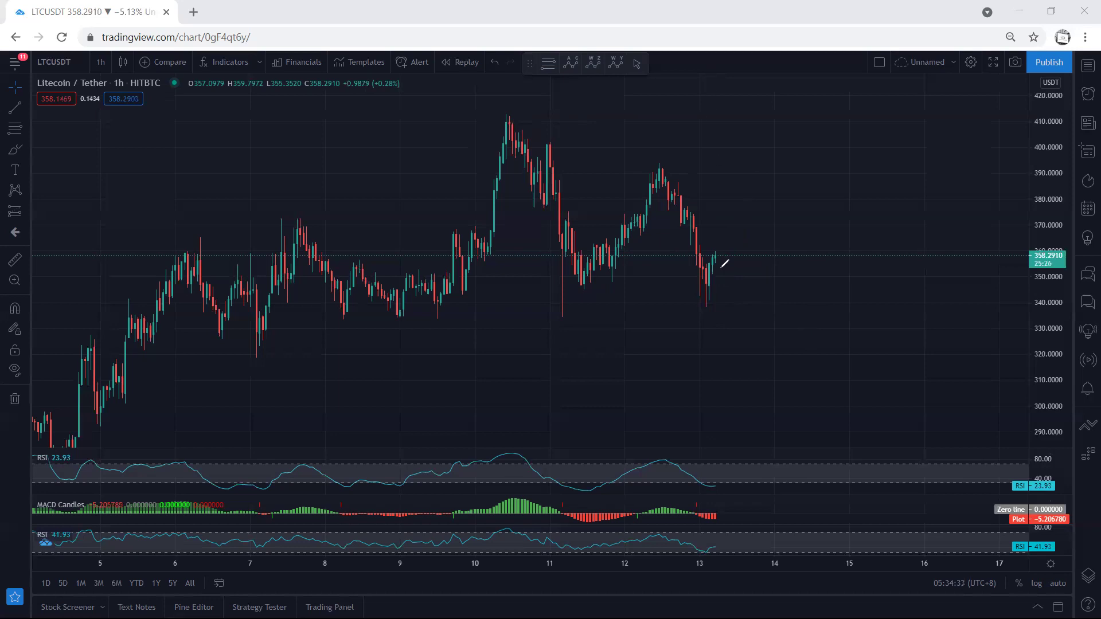
Step: Sketch a stepped rise from the 13 May low, line the falling highs and lows, mark the latest RSI and MACD readings, and erase everything
mouse_move(705, 278)
left_mouse_down()
mouse_move(724, 245)
mouse_move(737, 248)
mouse_move(749, 195)
left_mouse_up()
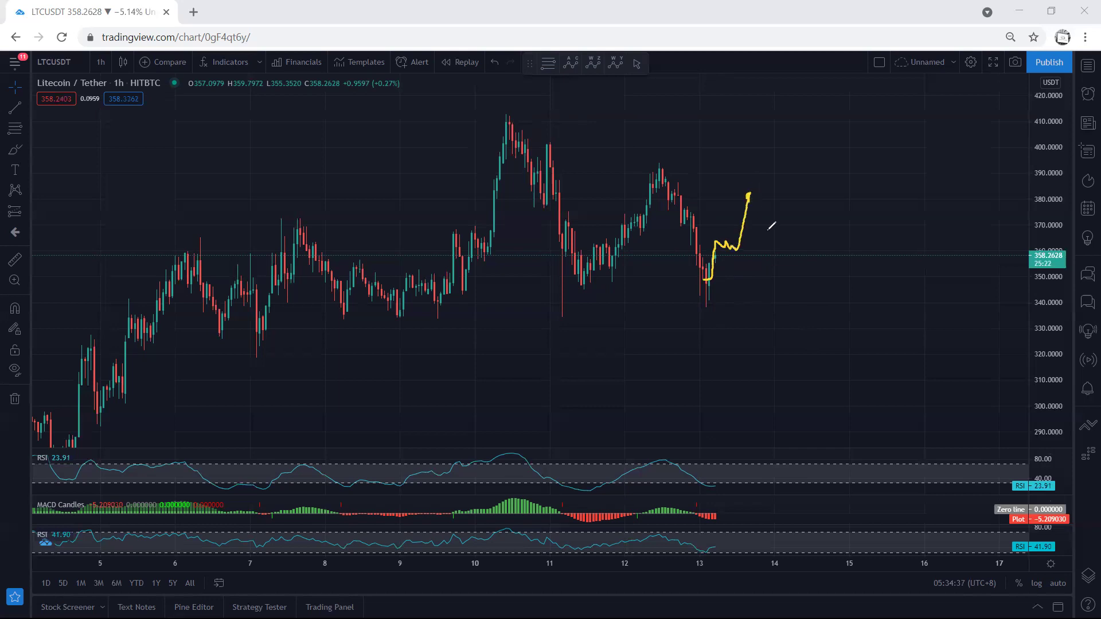
left_click_drag(542, 123, 569, 137)
left_click_drag(632, 157, 635, 160)
left_click_drag(585, 271, 680, 298)
left_click_drag(720, 453, 727, 521)
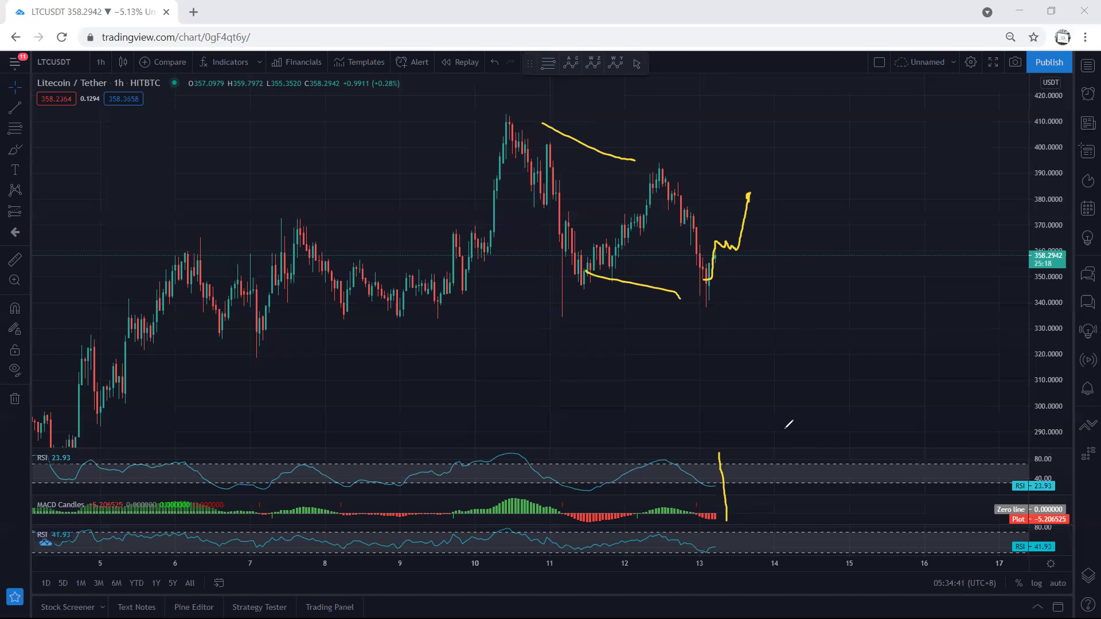
left_click_drag(680, 311, 736, 311)
key("Delete")
Step: Sketch a zigzag inside a narrow rising channel from the 13 May low, point a curved arrow at it, and erase the marks
mouse_move(701, 290)
left_mouse_down()
mouse_move(713, 264)
mouse_move(735, 263)
mouse_move(758, 236)
mouse_move(747, 228)
mouse_move(753, 248)
left_mouse_up()
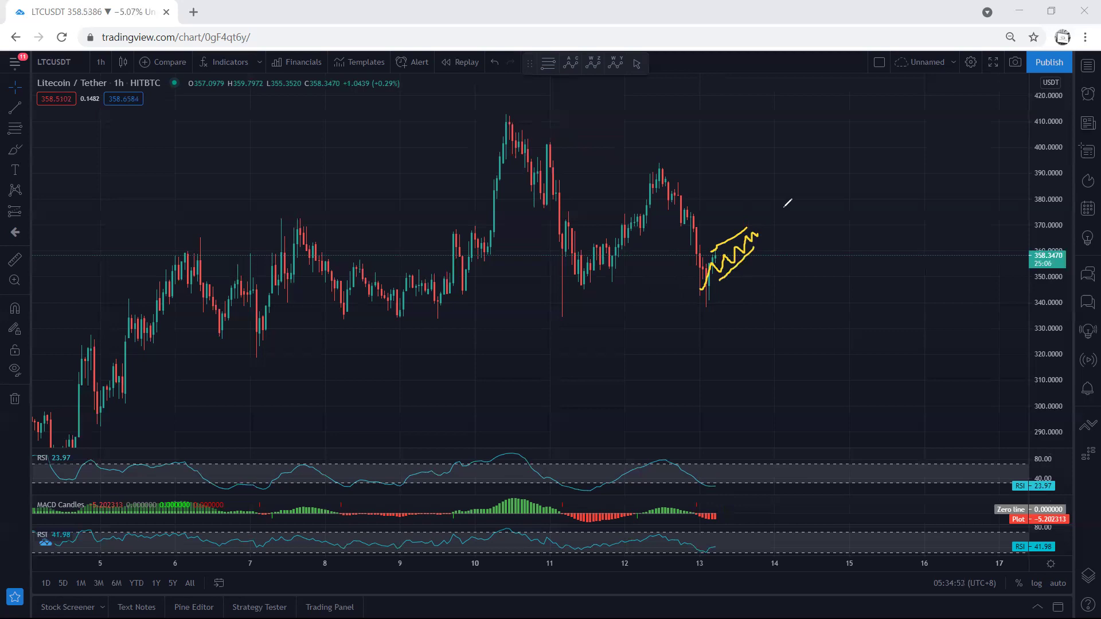
left_click_drag(815, 204, 782, 246)
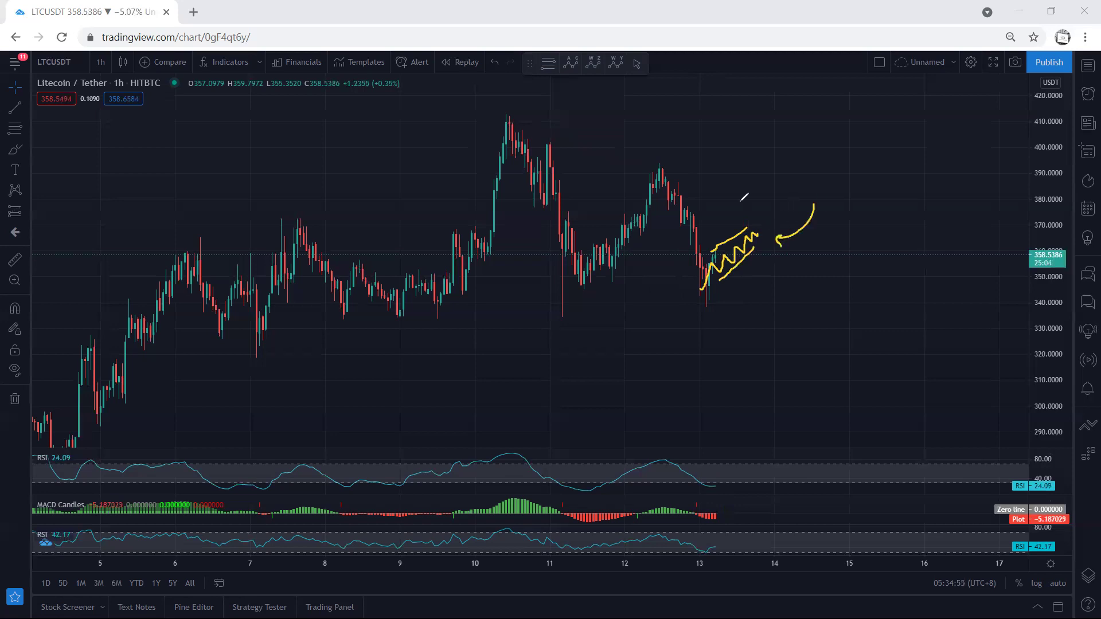
left_click(711, 83)
Step: Sketch a bounce, brief consolidation and stepped rise from the 13 May low, trace and circle the matching 10 May rally, and erase all marks
mouse_move(704, 293)
left_mouse_down()
mouse_move(720, 245)
mouse_move(747, 253)
mouse_move(766, 208)
left_mouse_up()
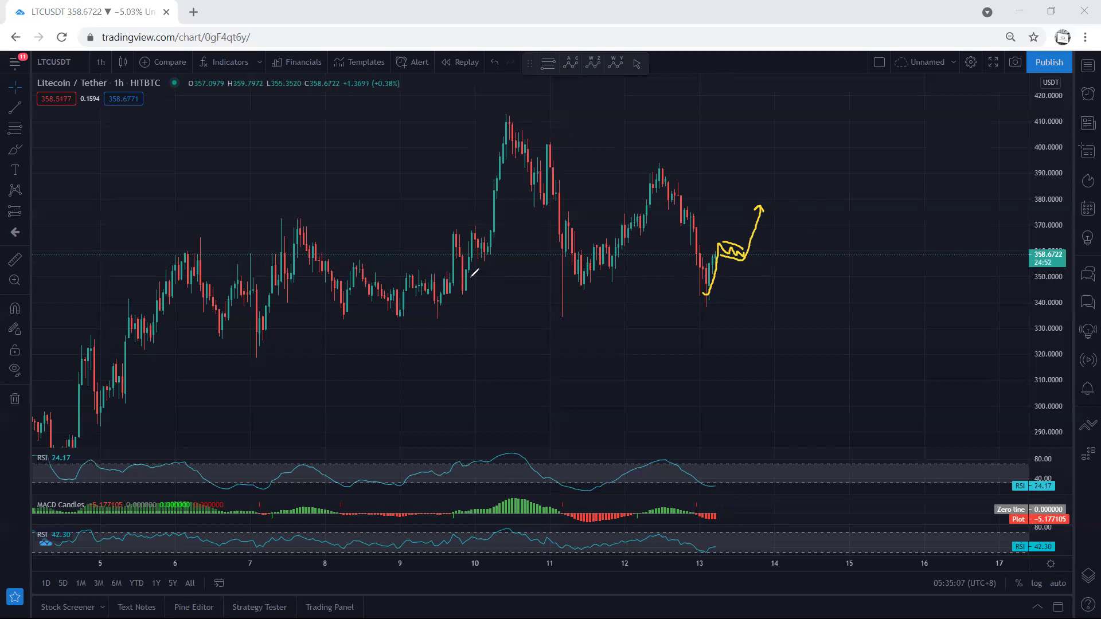
mouse_move(466, 281)
left_mouse_down()
mouse_move(488, 240)
mouse_move(505, 138)
left_mouse_up()
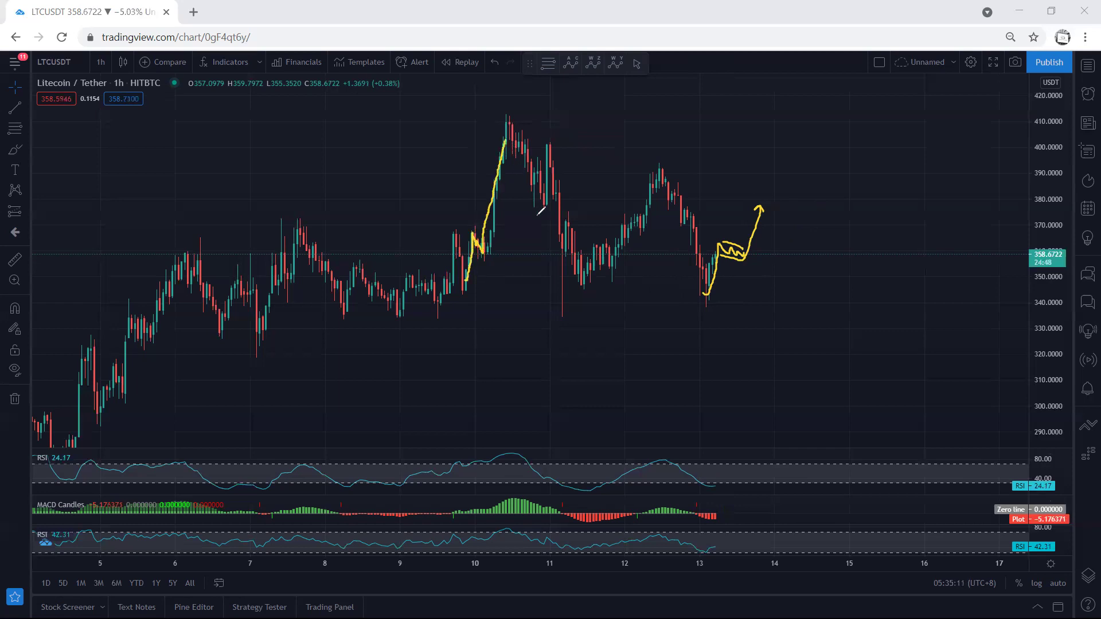
mouse_move(490, 253)
left_mouse_down()
mouse_move(531, 117)
mouse_move(463, 164)
mouse_move(487, 257)
left_mouse_up()
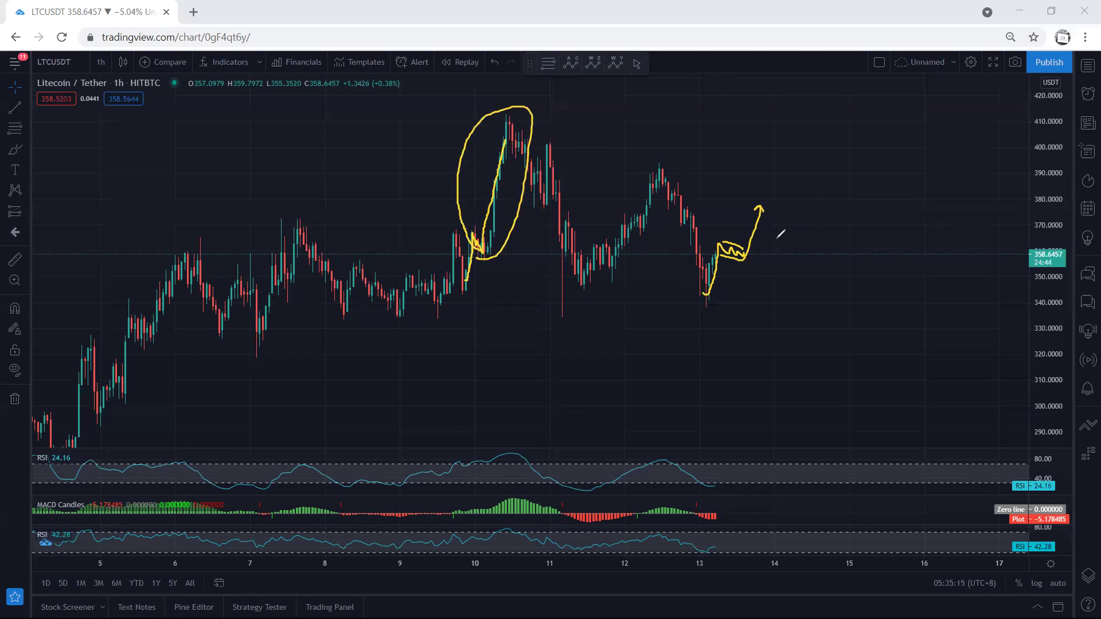
left_click_drag(746, 245, 769, 175)
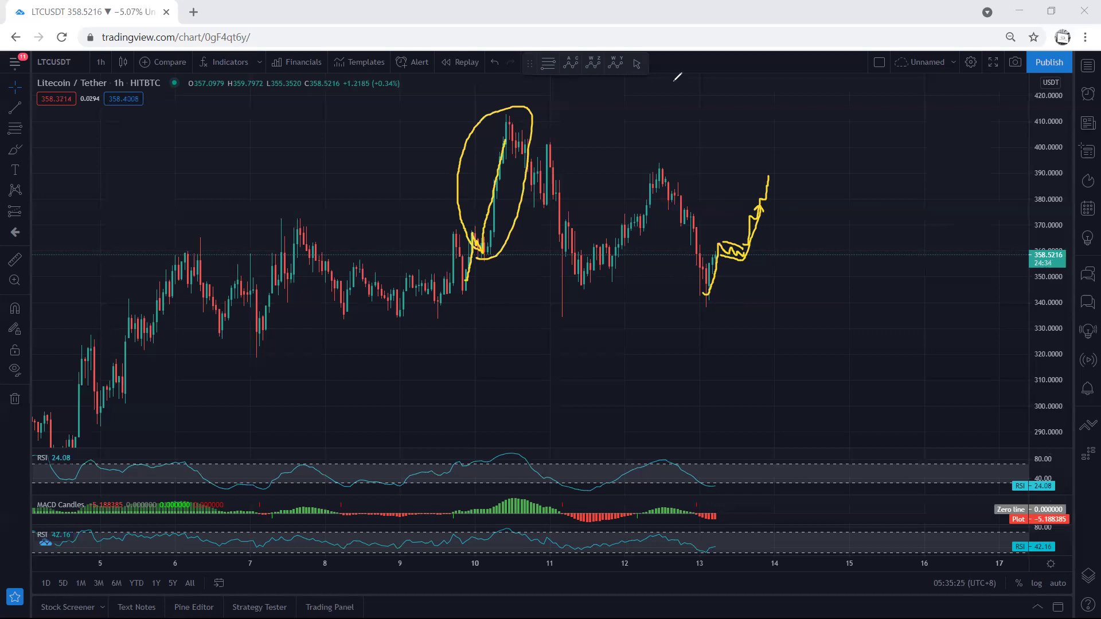
left_click(691, 87)
Step: Sketch a slowly rising zigzag with a support line from the 13 May low, erase it, and leave the freehand drawing mode
mouse_move(706, 286)
left_mouse_down()
mouse_move(720, 251)
mouse_move(740, 253)
mouse_move(782, 216)
mouse_move(689, 285)
left_mouse_up()
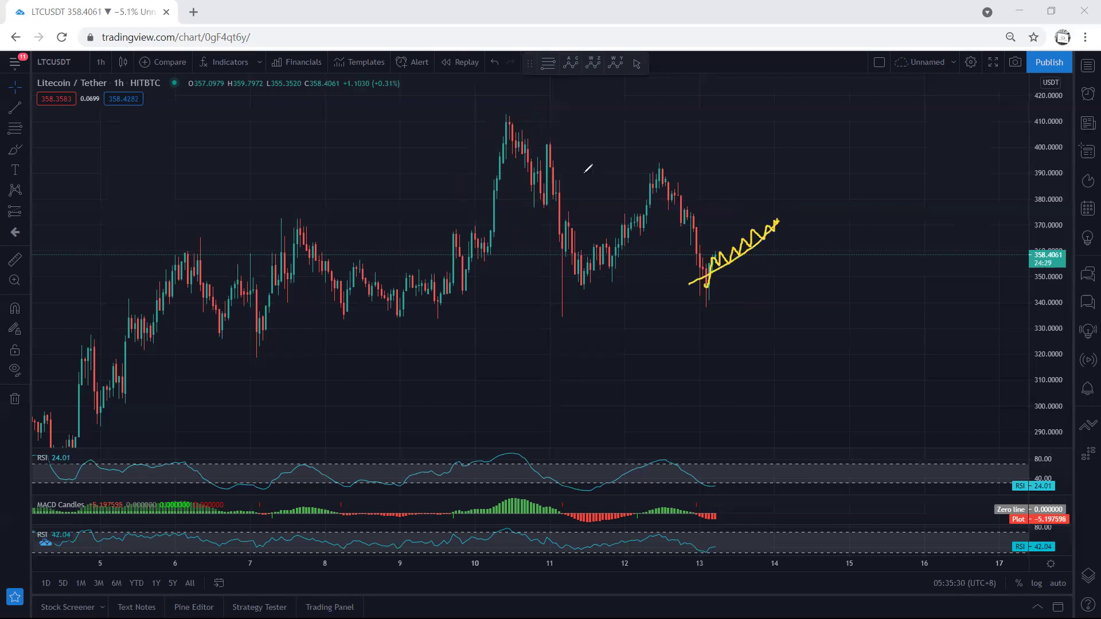
key("e")
key("Escape")
left_click_drag(381, 196, 386, 185)
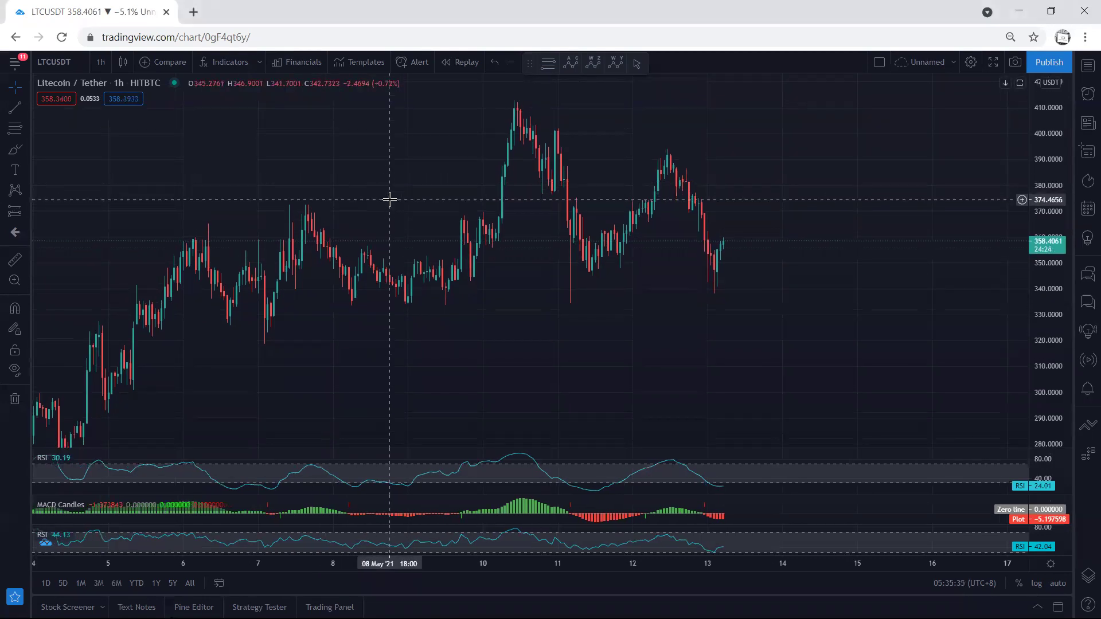
left_click_drag(751, 145, 748, 144)
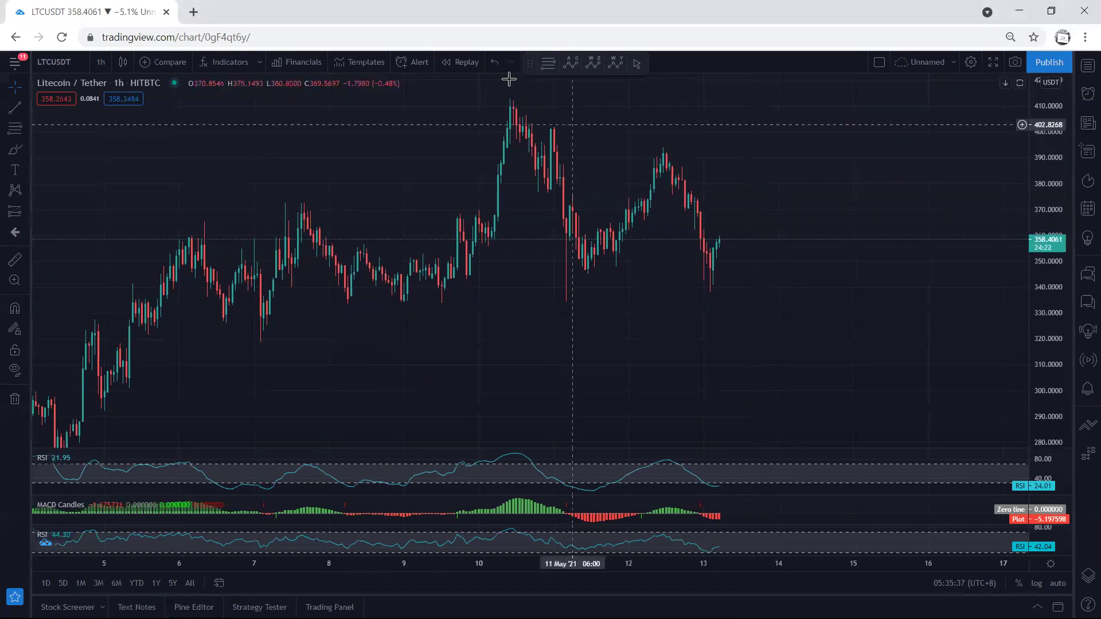